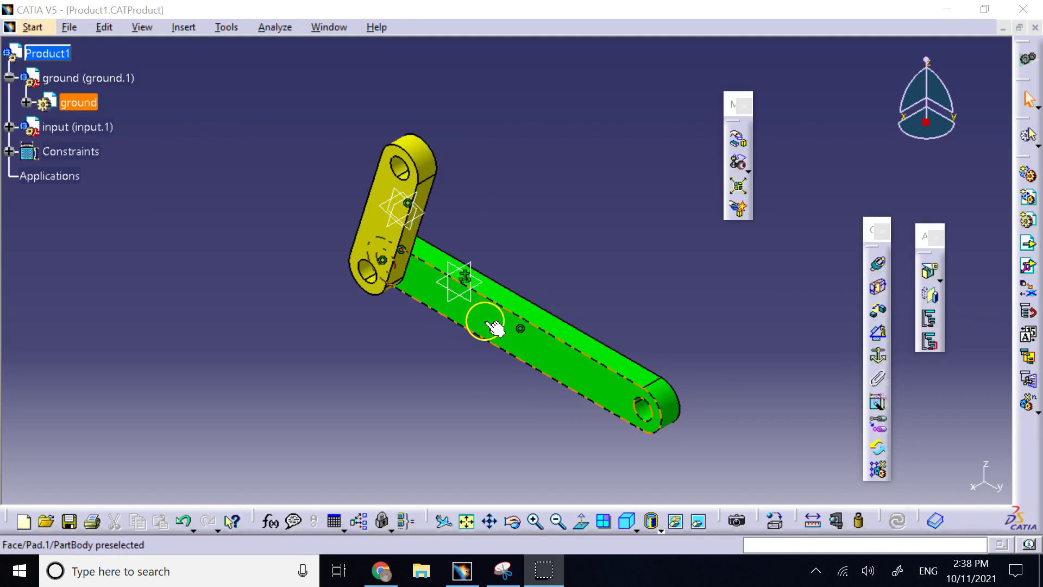
Clear the selection and expand the ground part in the specification tree
{"action": "left_click", "coordinate": [266, 134]}
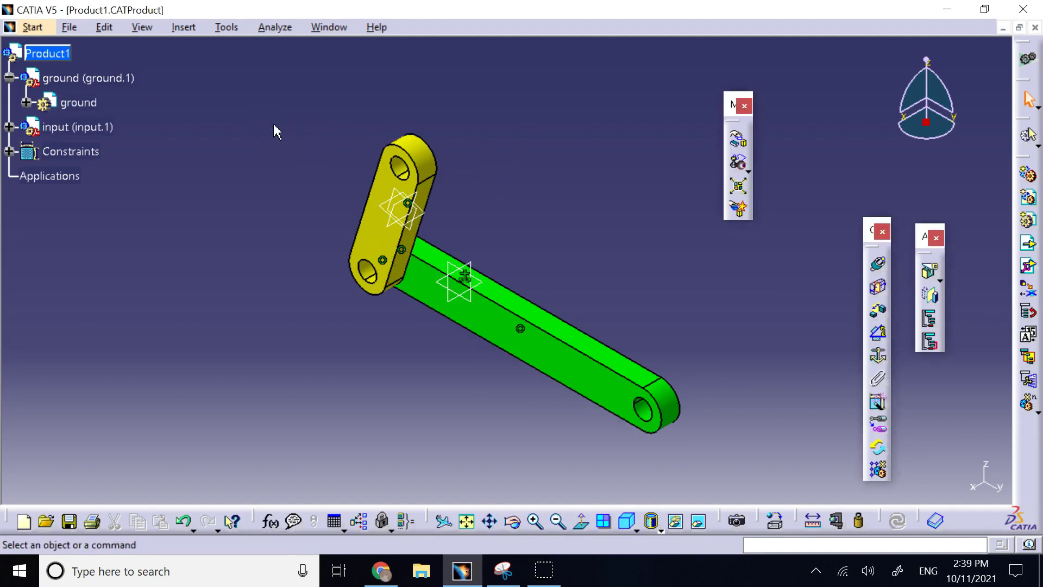
{"action": "left_click", "coordinate": [26, 102]}
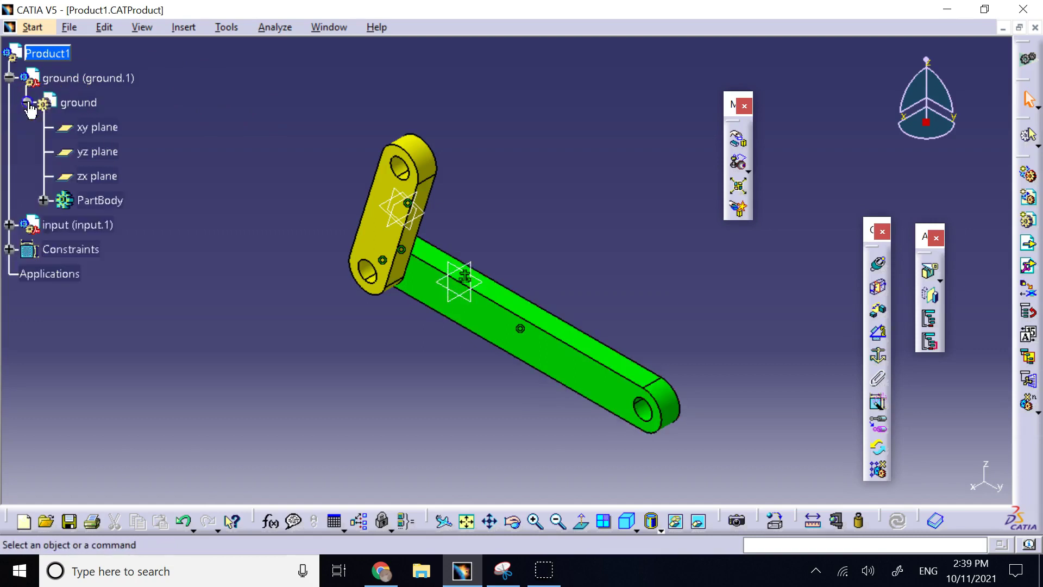
Measure inertia on ground's Aluminium PartBody, then collapse ground and expand input to show Copper
{"action": "left_click", "coordinate": [43, 200]}
{"action": "left_click", "coordinate": [124, 227]}
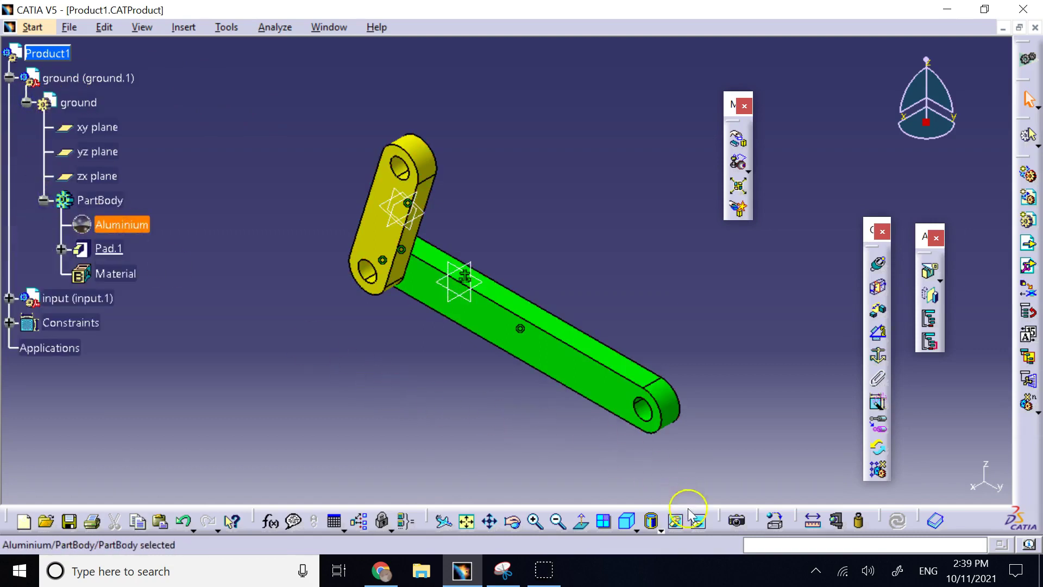
{"action": "left_click", "coordinate": [859, 520]}
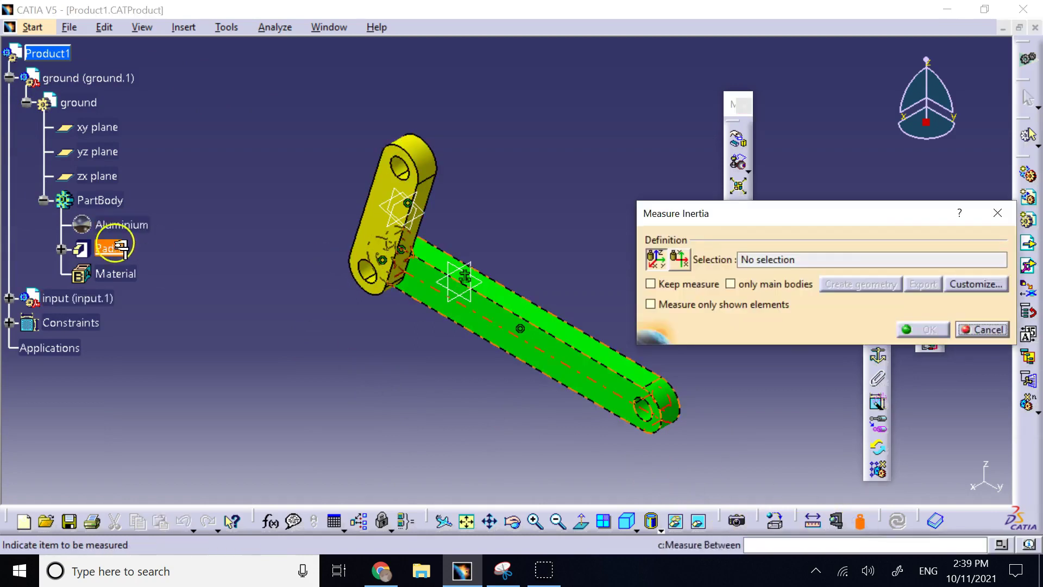
{"action": "left_click", "coordinate": [103, 200]}
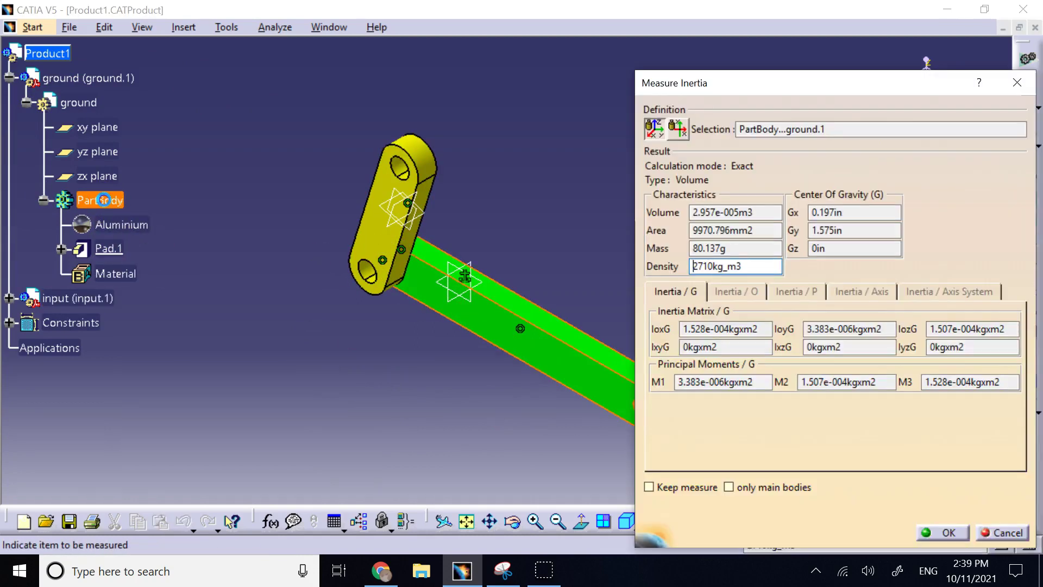
{"action": "left_click", "coordinate": [983, 532]}
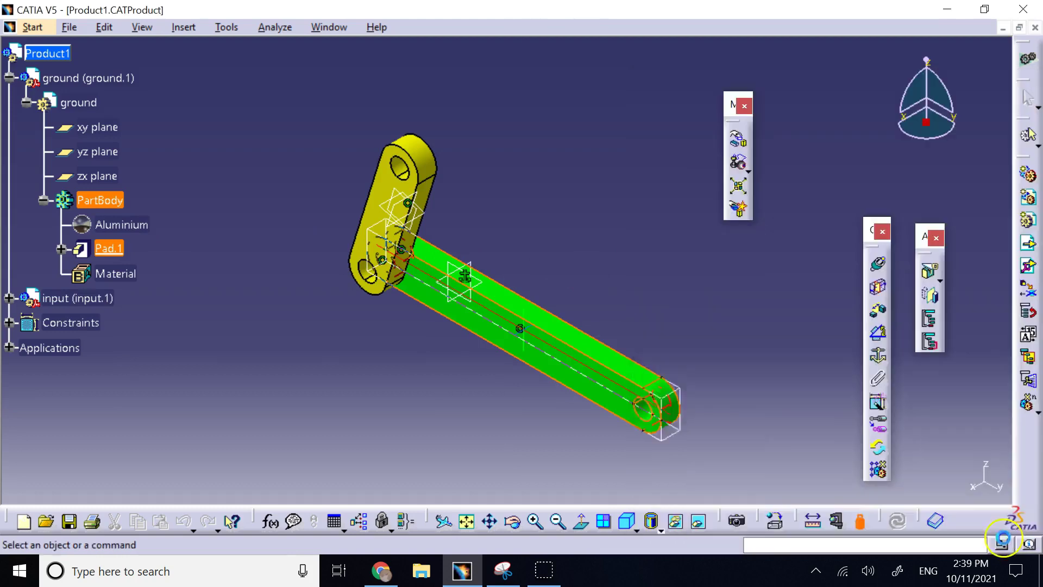
{"action": "left_click", "coordinate": [31, 102]}
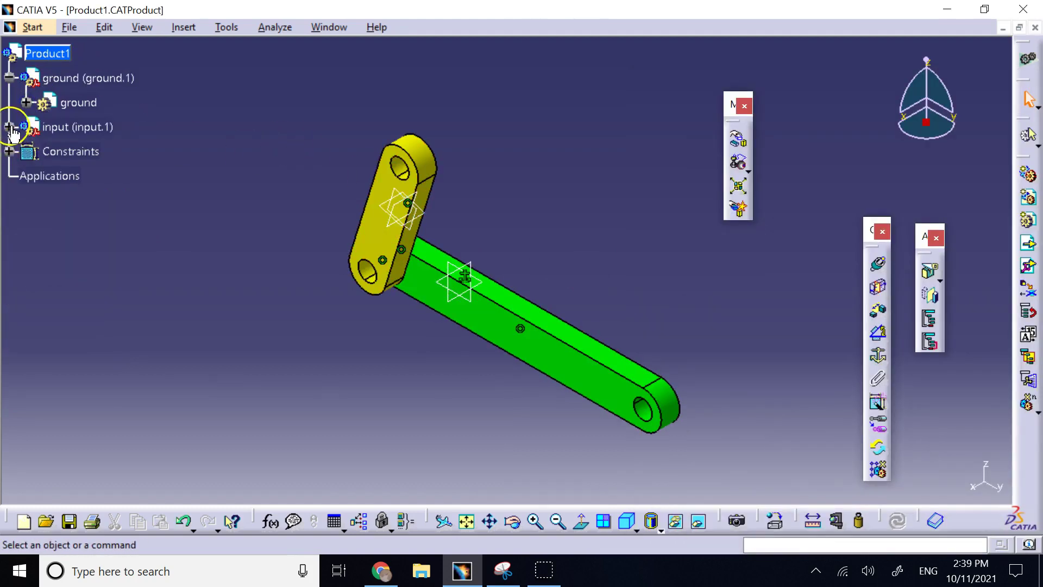
{"action": "left_click", "coordinate": [11, 127]}
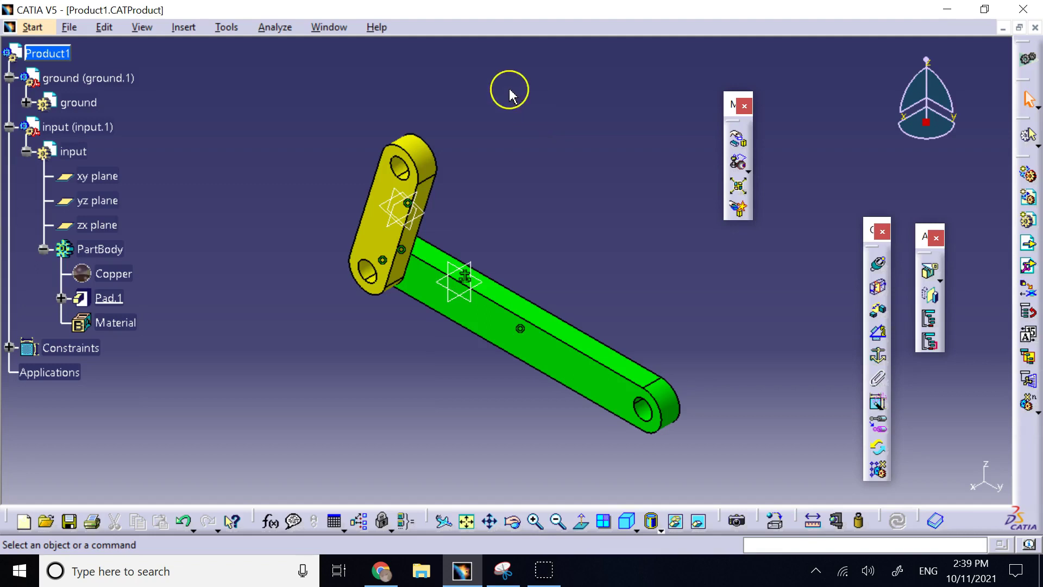
Open Product1's Bill of Material and its format definitions from the Analyze menu
{"action": "left_click", "coordinate": [288, 28]}
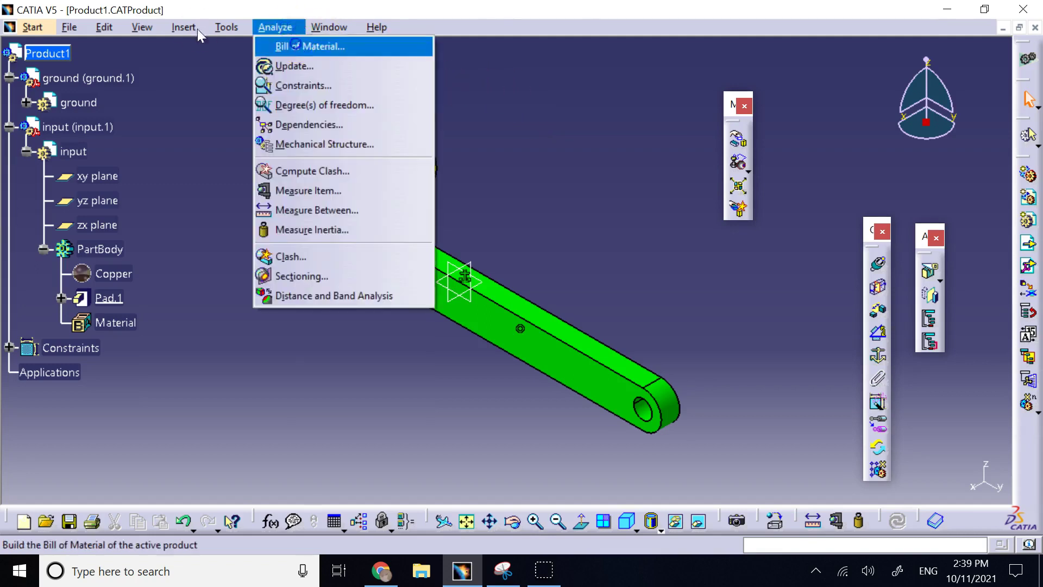
{"action": "left_click", "coordinate": [305, 47]}
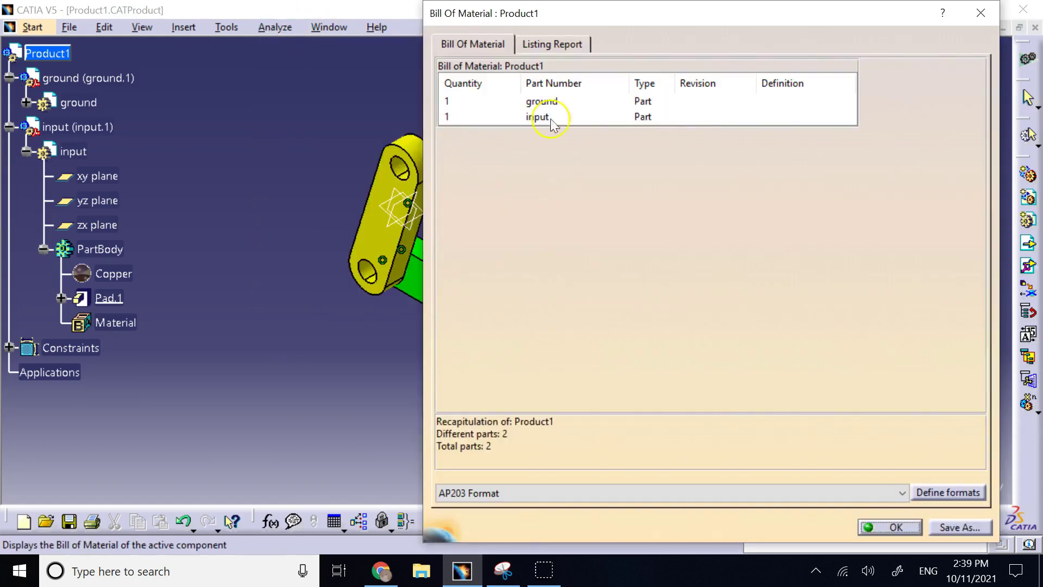
{"action": "left_click", "coordinate": [927, 499]}
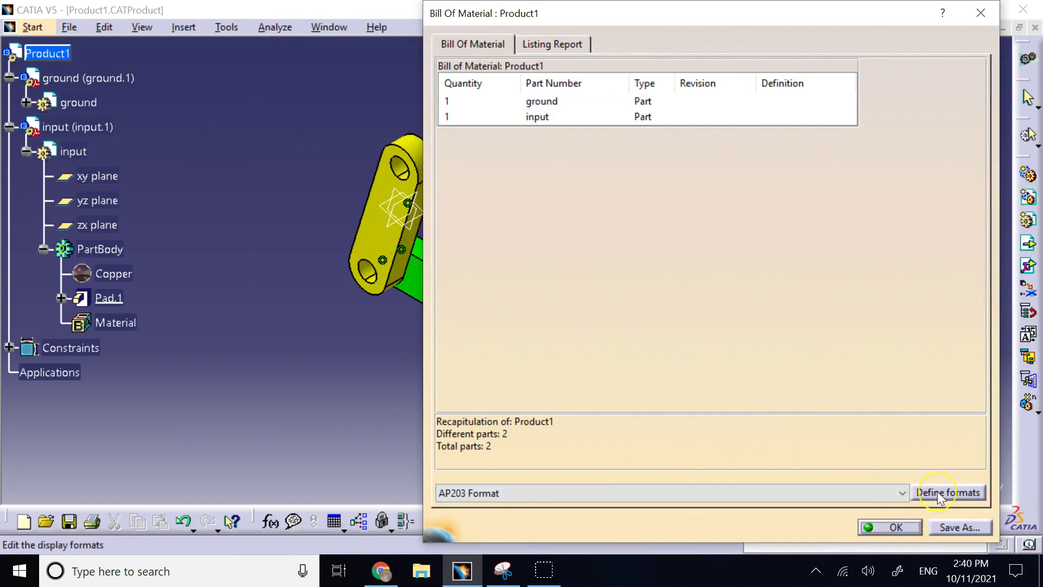
{"action": "left_click", "coordinate": [940, 496]}
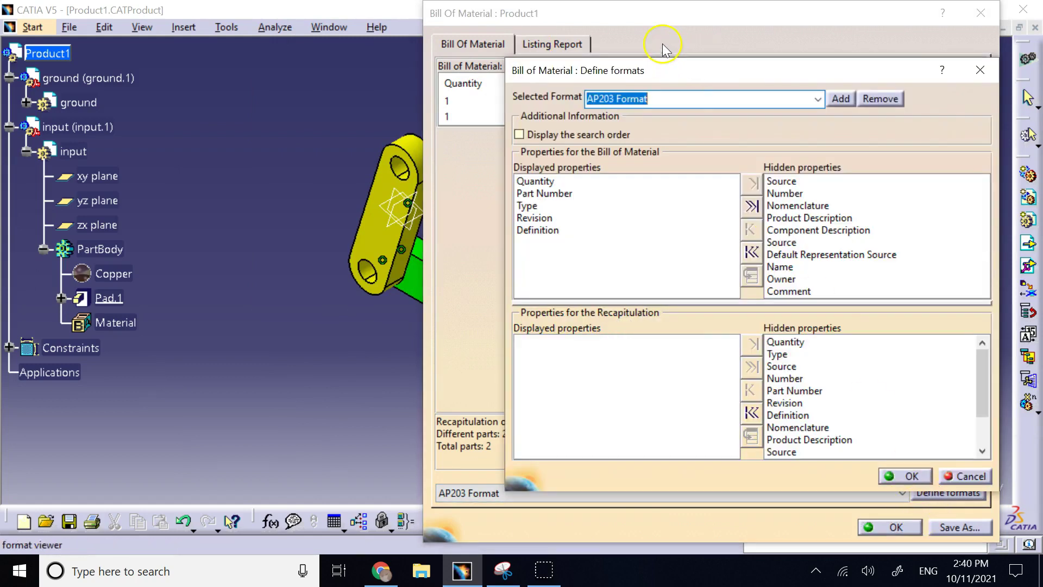
{"action": "left_click_drag", "start_coordinate": [625, 72], "coordinate": [343, 48]}
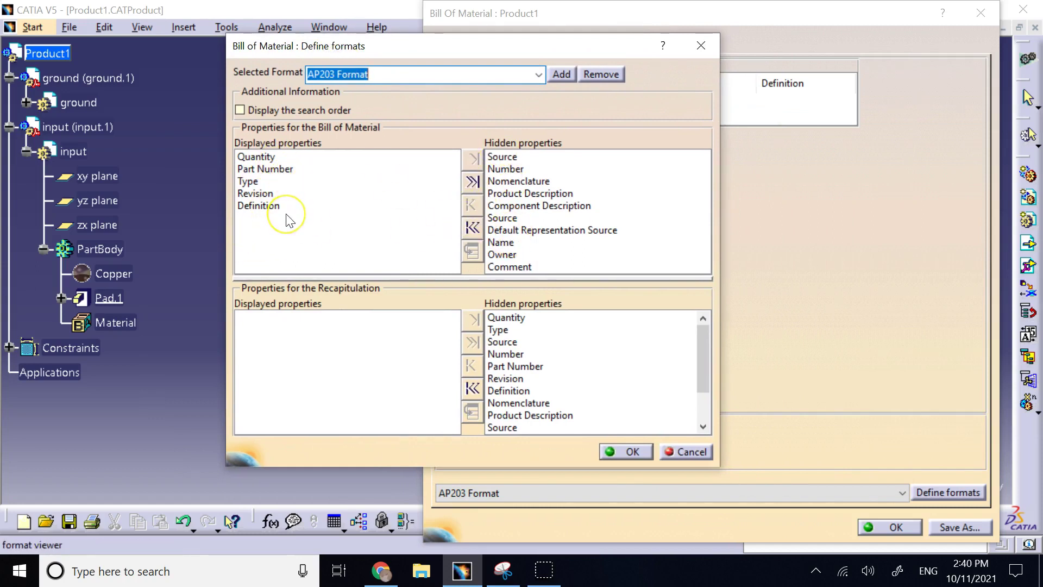
Move Revision and Definition from the AP203 Format's displayed properties to hidden
{"action": "left_click", "coordinate": [273, 159]}
{"action": "left_click", "coordinate": [275, 170]}
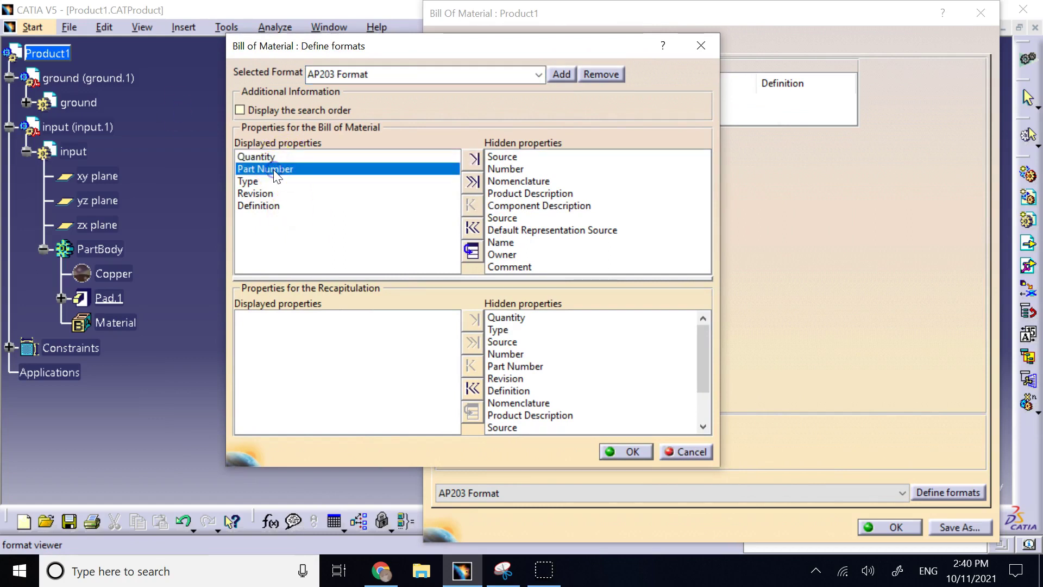
{"action": "left_click", "coordinate": [265, 181]}
{"action": "left_click", "coordinate": [266, 194]}
{"action": "left_click", "coordinate": [267, 205]}
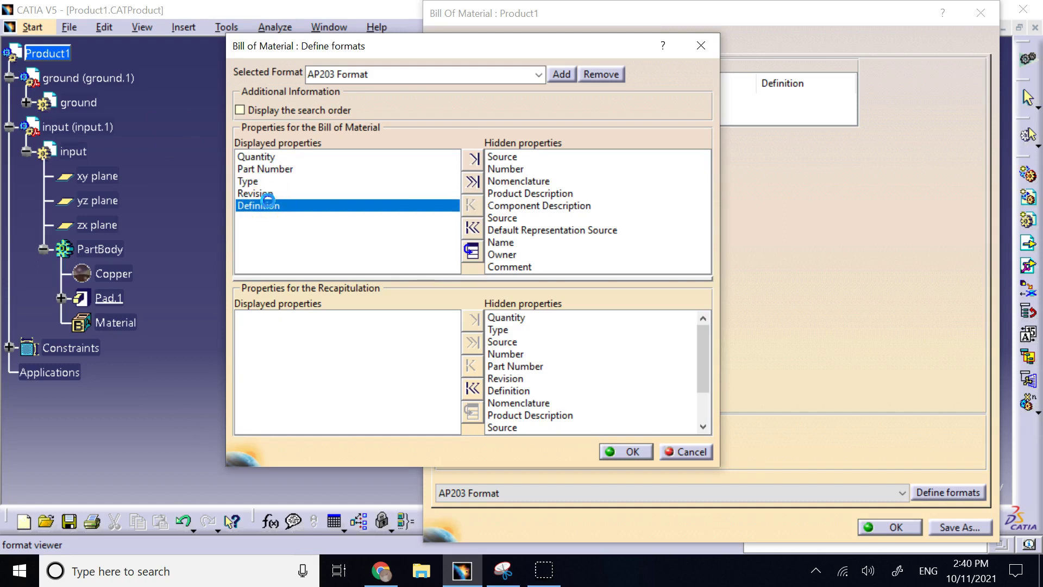
{"action": "left_click", "coordinate": [264, 194]}
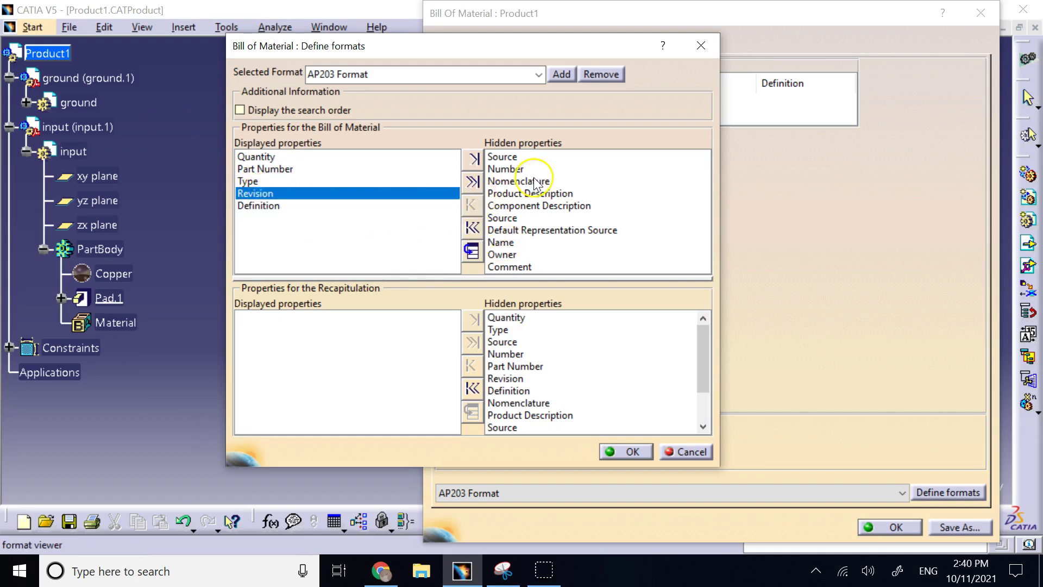
{"action": "left_click", "coordinate": [474, 159]}
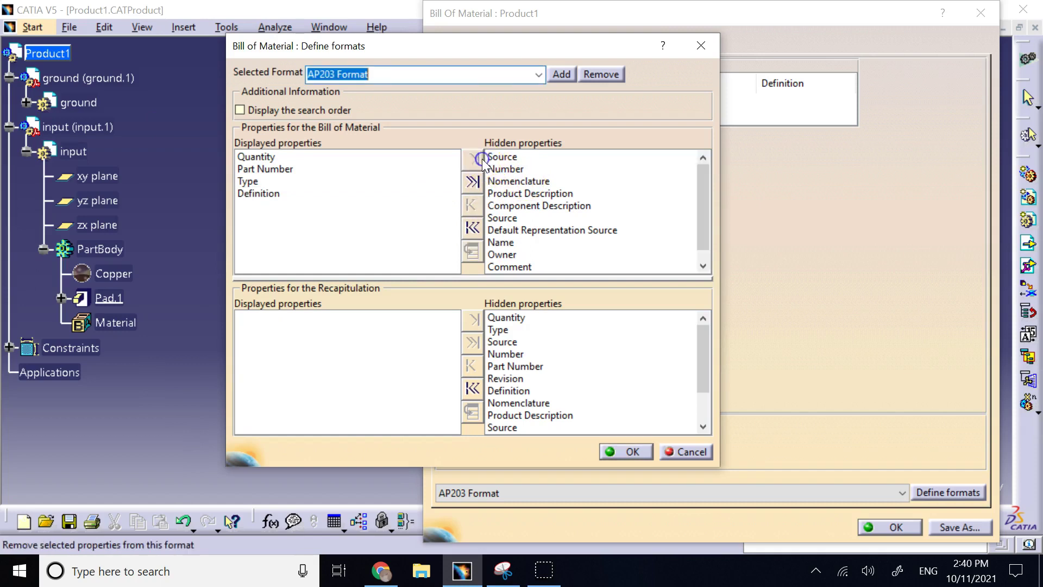
{"action": "left_click", "coordinate": [261, 194]}
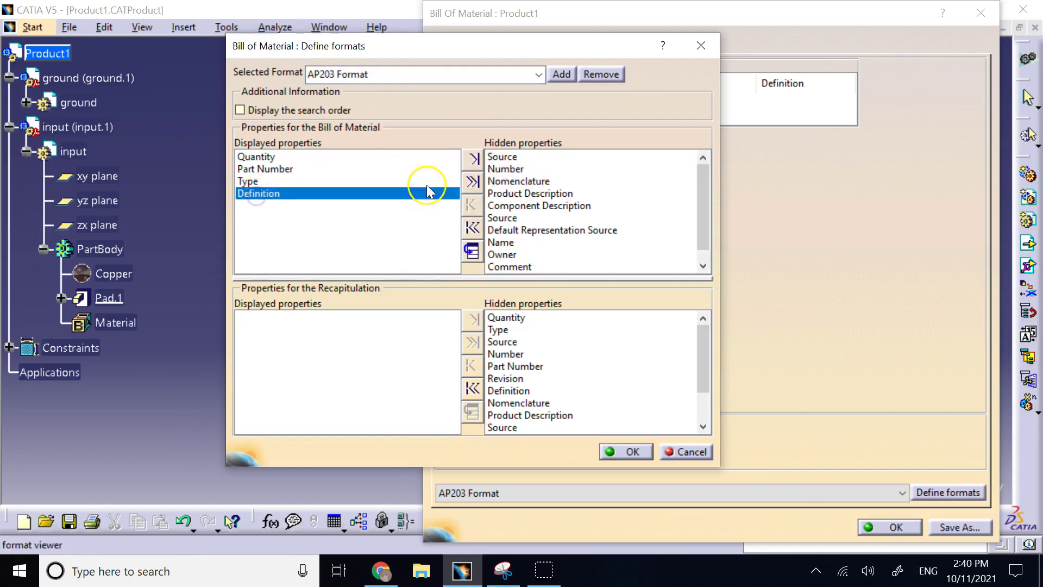
{"action": "left_click", "coordinate": [465, 161]}
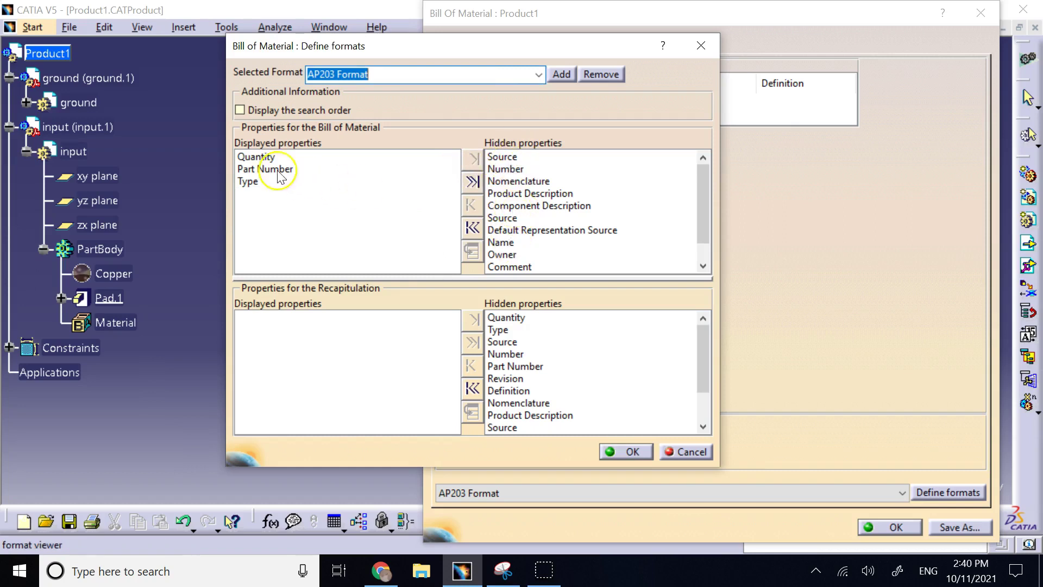
{"action": "scroll", "coordinate": [593, 211], "scroll_direction": "down", "scroll_amount": 1}
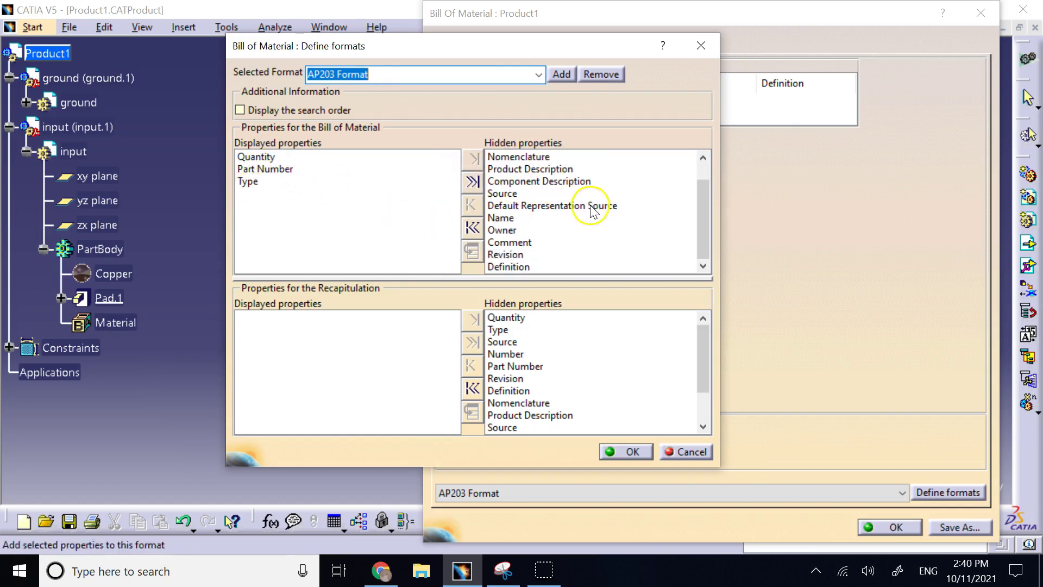
{"action": "scroll", "coordinate": [589, 206], "scroll_direction": "up", "scroll_amount": 2}
{"action": "scroll", "coordinate": [523, 178], "scroll_direction": "down", "scroll_amount": 2}
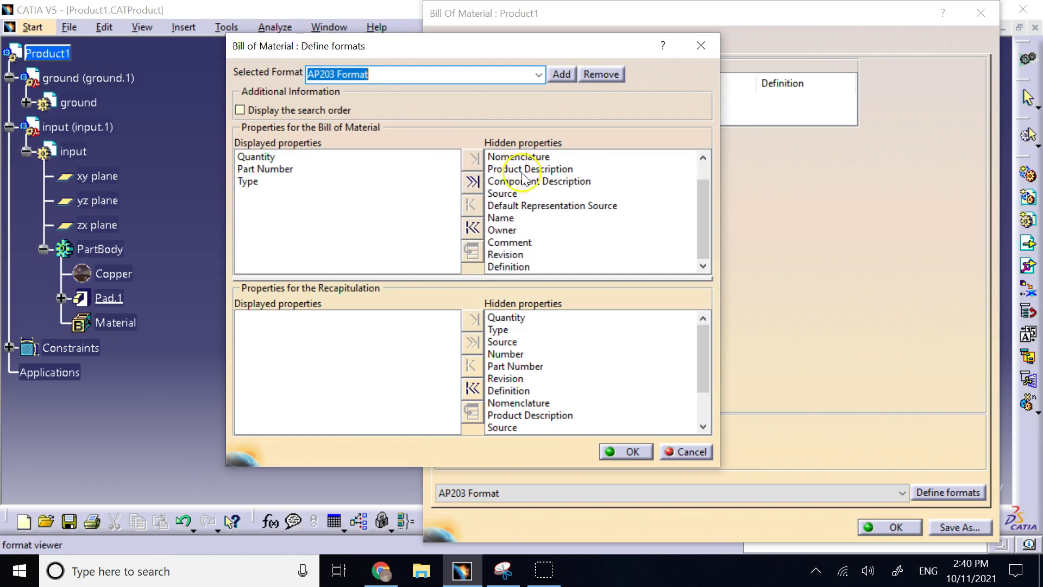
{"action": "scroll", "coordinate": [571, 345], "scroll_direction": "down", "scroll_amount": 2}
{"action": "scroll", "coordinate": [569, 339], "scroll_direction": "up", "scroll_amount": 2}
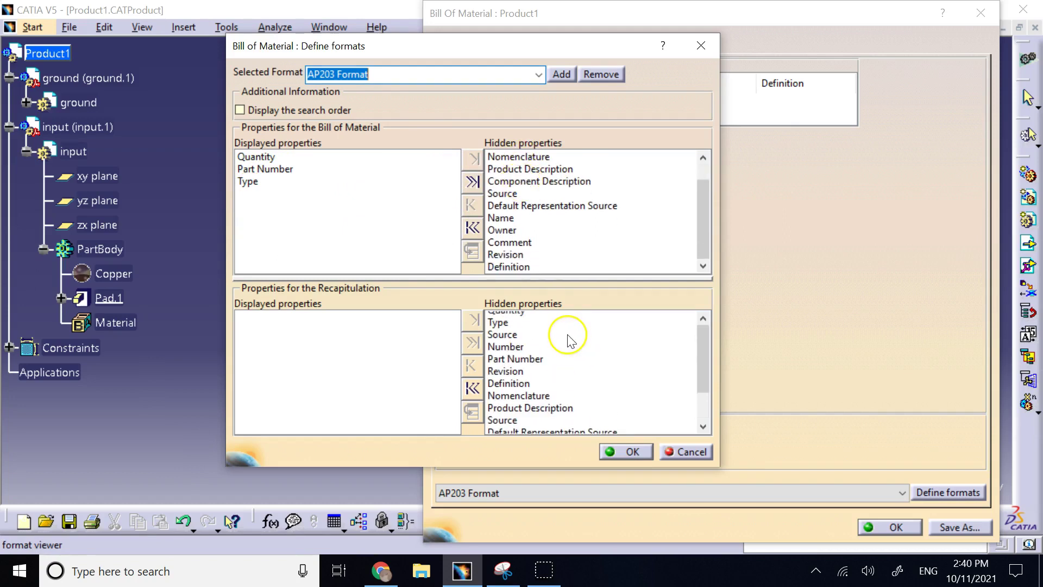
{"action": "scroll", "coordinate": [571, 341], "scroll_direction": "up", "scroll_amount": 1}
{"action": "scroll", "coordinate": [502, 198], "scroll_direction": "up", "scroll_amount": 1}
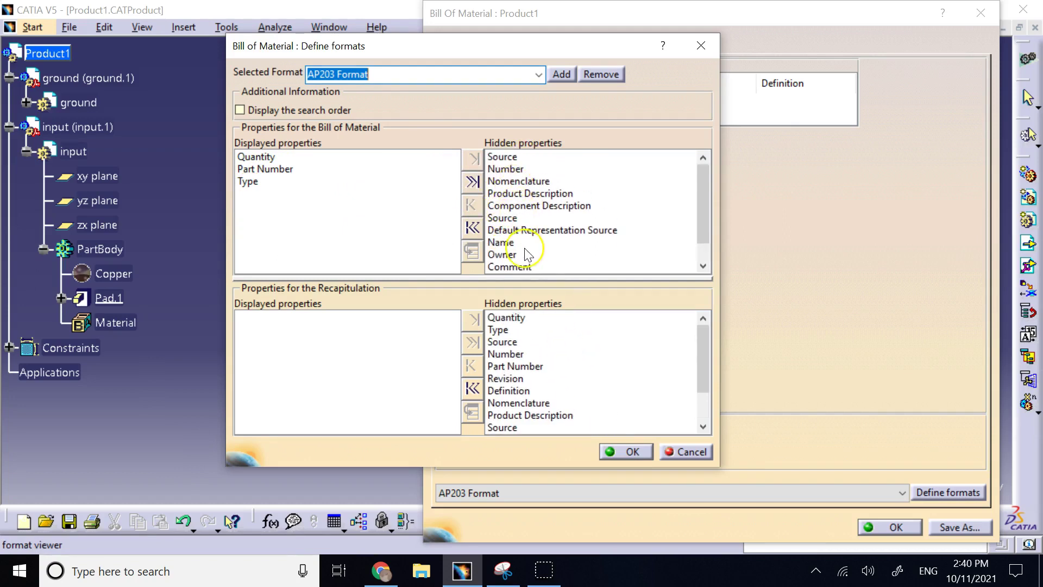
{"action": "scroll", "coordinate": [529, 254], "scroll_direction": "down", "scroll_amount": 1}
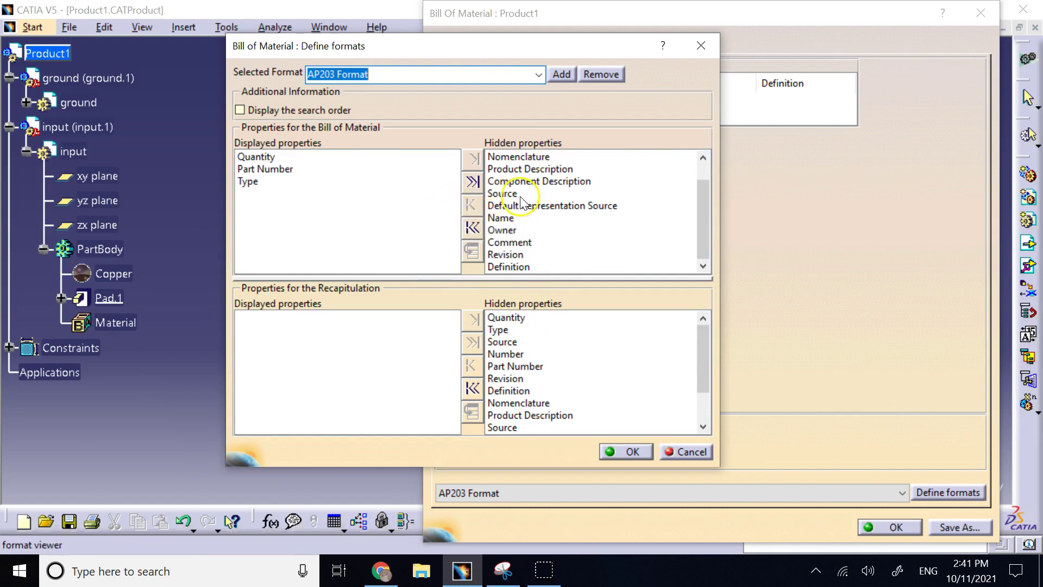
Discard the format changes and close the bill of material
{"action": "left_click", "coordinate": [686, 452]}
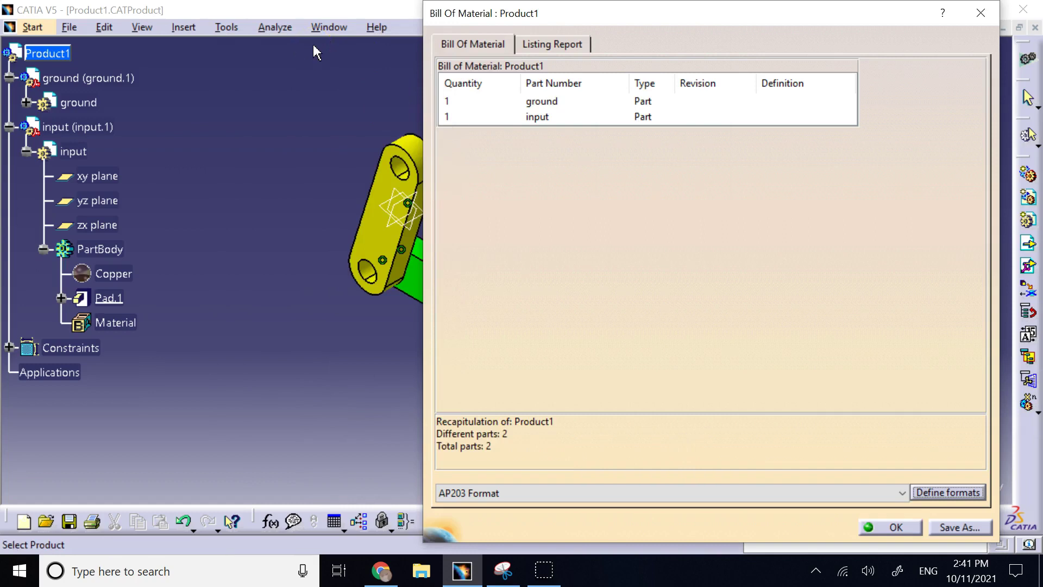
{"action": "left_click", "coordinate": [389, 46]}
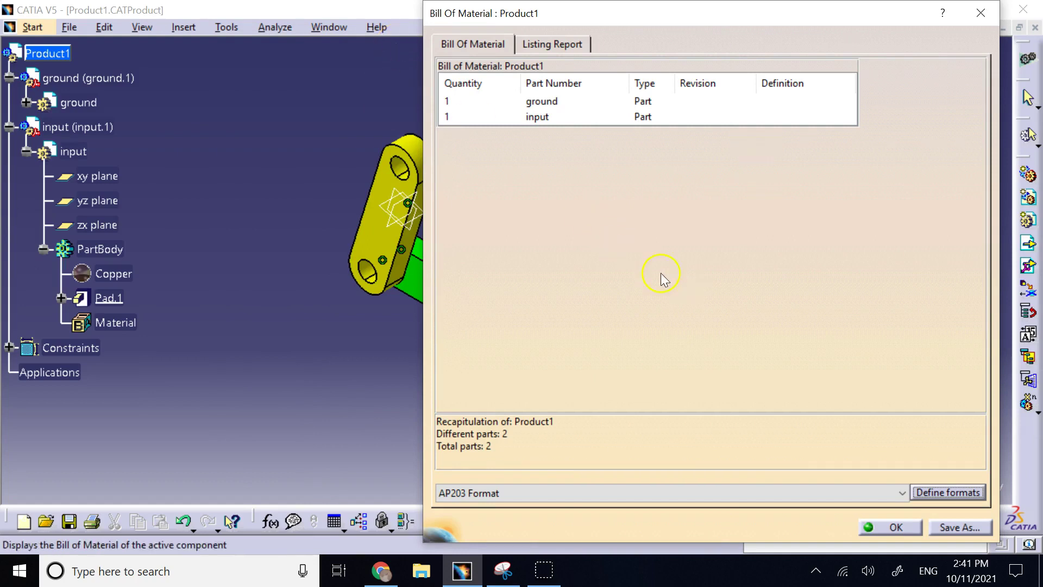
{"action": "left_click", "coordinate": [981, 13]}
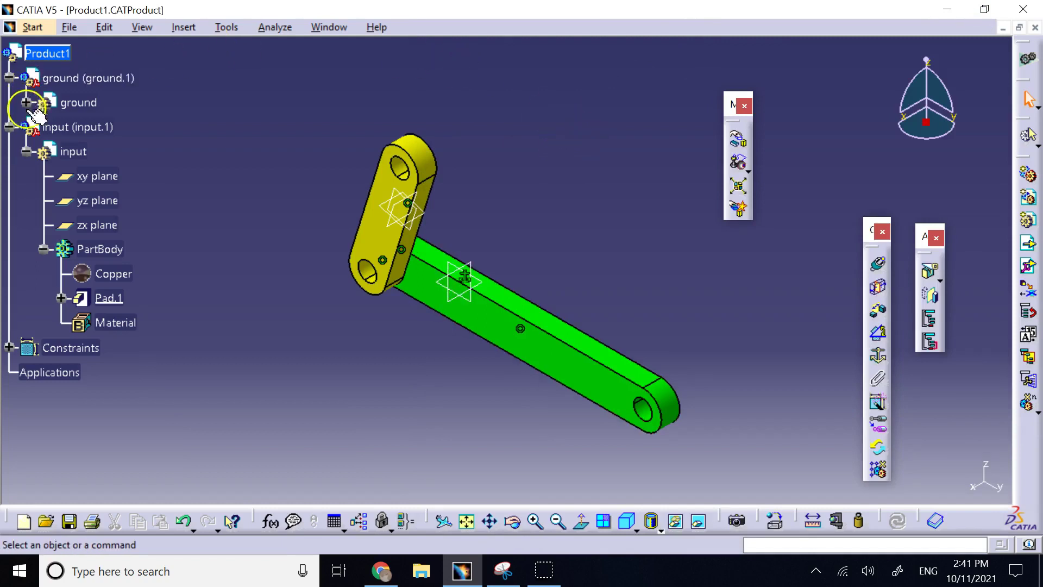
Collapse input, expand ground, and measure Pad.1 to read the 29.571g mass
{"action": "left_click", "coordinate": [9, 127]}
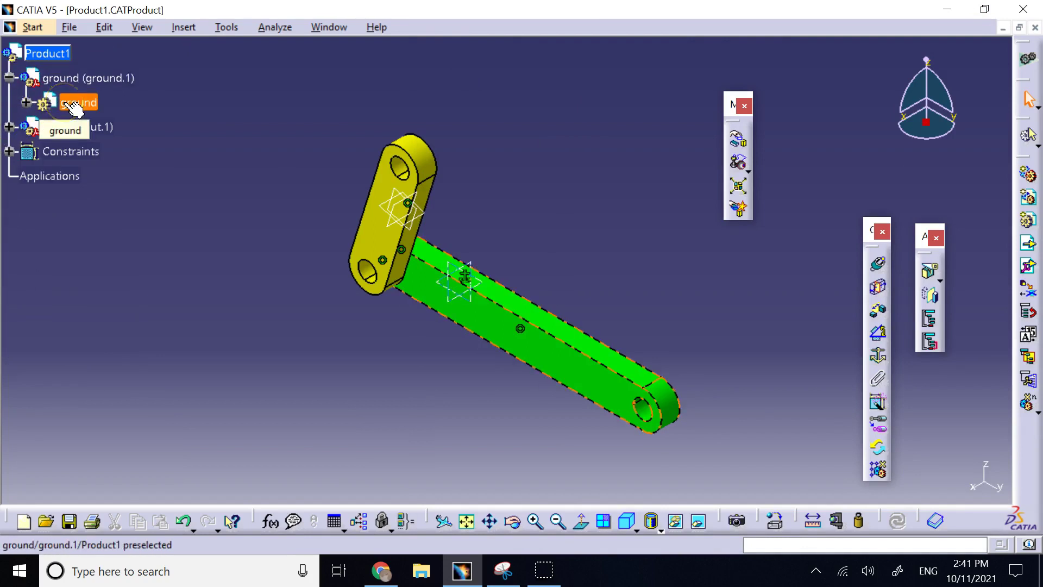
{"action": "left_click", "coordinate": [25, 103]}
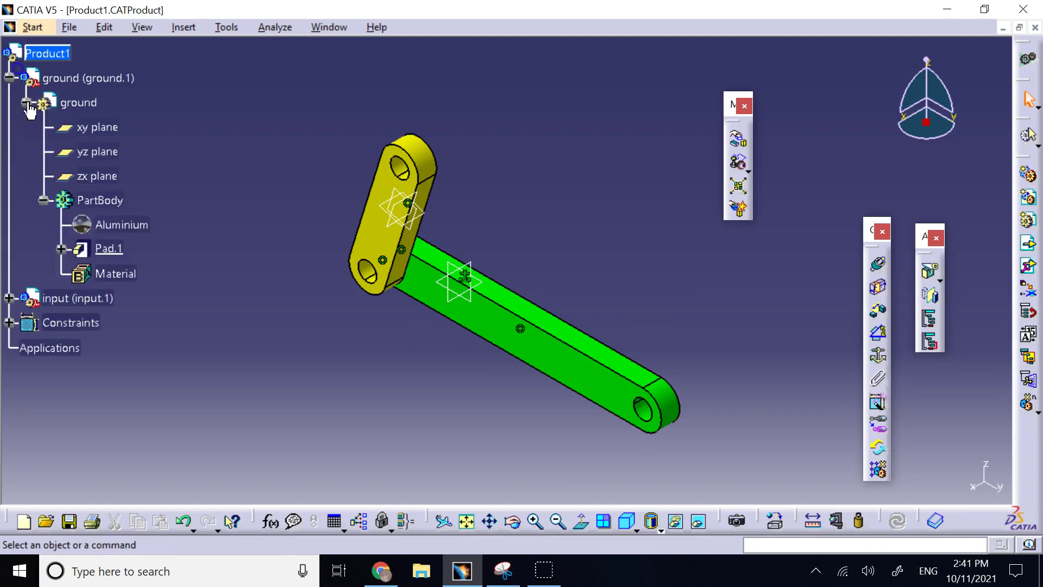
{"action": "left_click", "coordinate": [857, 522]}
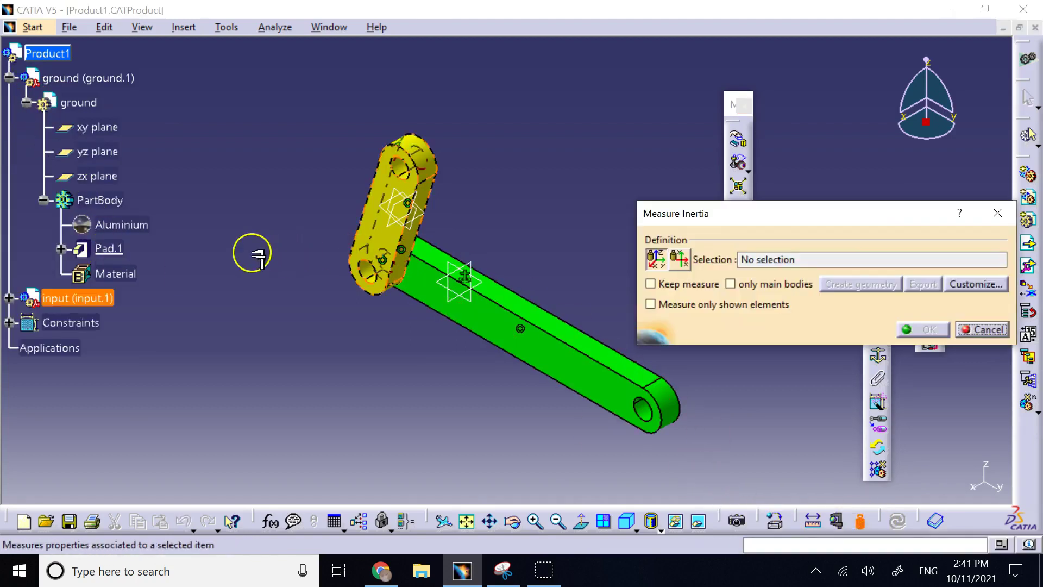
{"action": "left_click", "coordinate": [107, 251]}
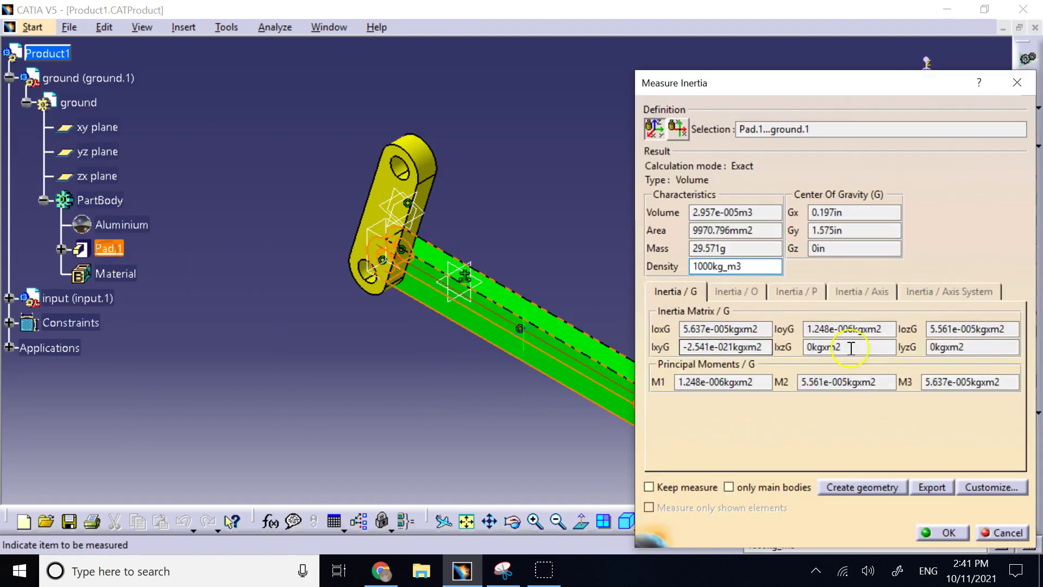
{"action": "left_click_drag", "start_coordinate": [731, 249], "coordinate": [687, 249]}
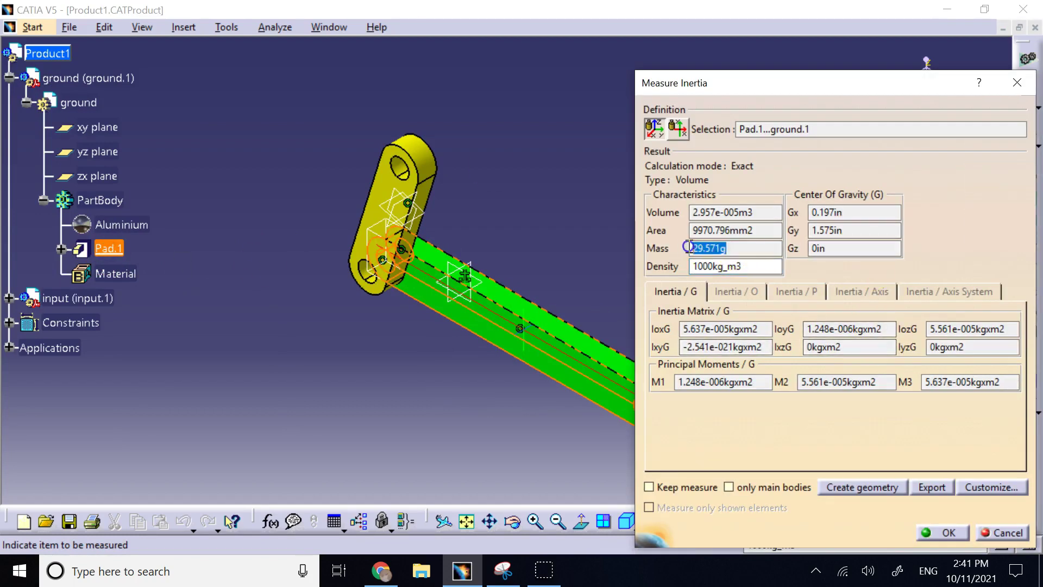
{"action": "left_click", "coordinate": [945, 532]}
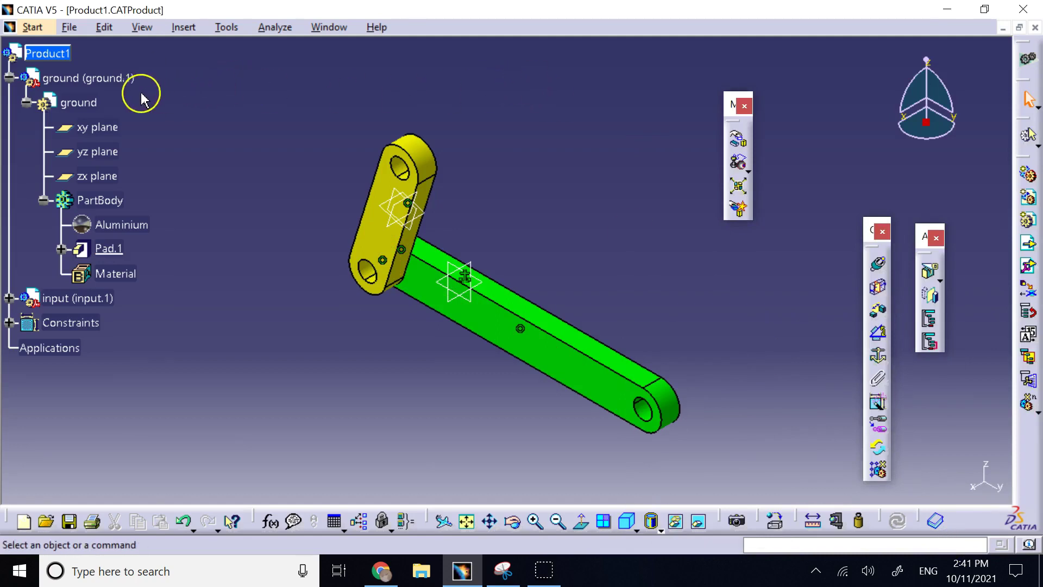
Collapse the PartBody and open the ground part's Properties
{"action": "left_click", "coordinate": [44, 198]}
{"action": "right_click", "coordinate": [86, 104]}
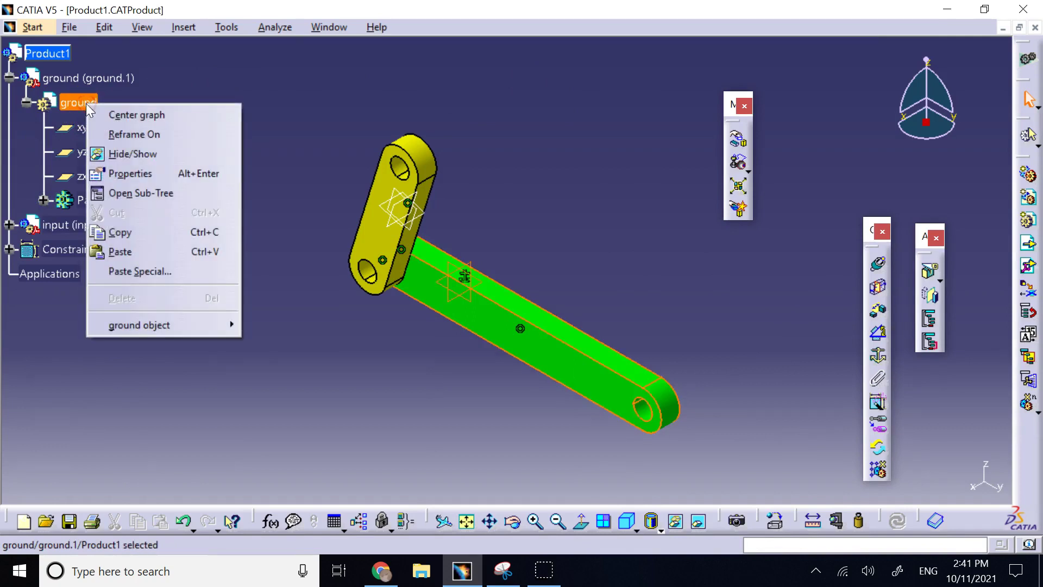
{"action": "left_click", "coordinate": [133, 174]}
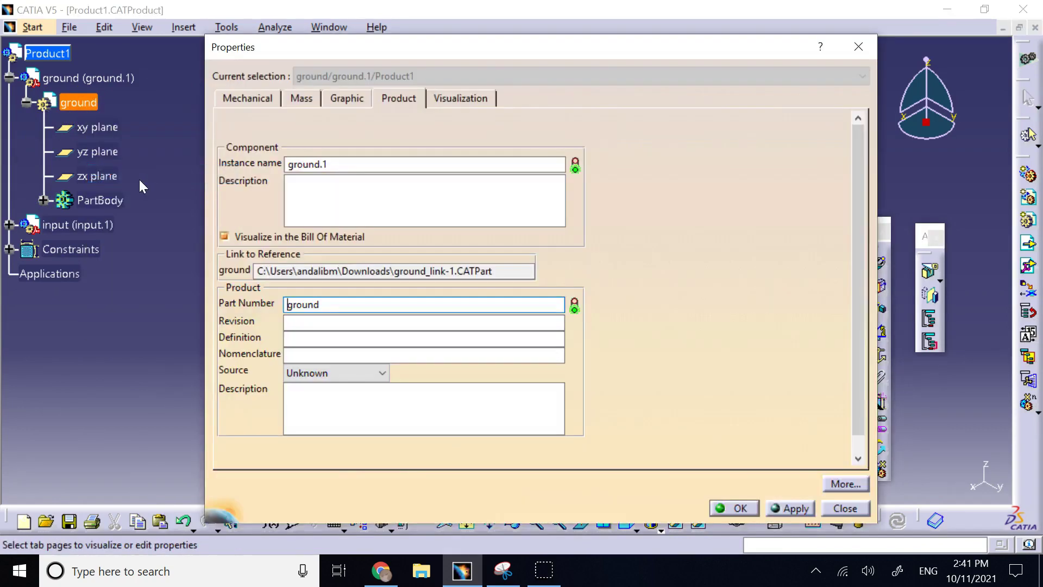
Set ground's Revision to Aluminum and Definition to 29.571g, and confirm
{"action": "left_click", "coordinate": [298, 322]}
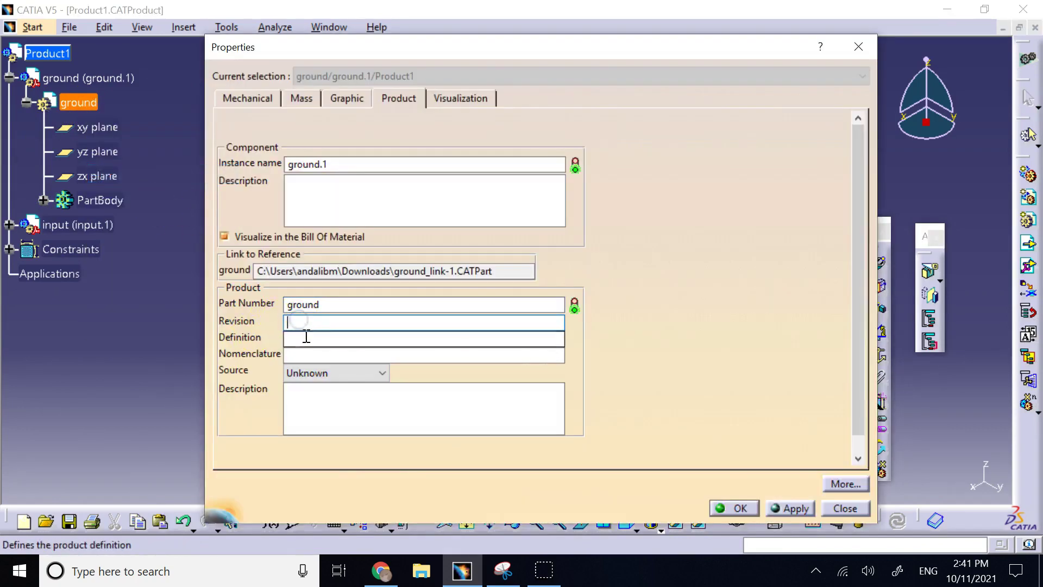
{"action": "left_click", "coordinate": [307, 338]}
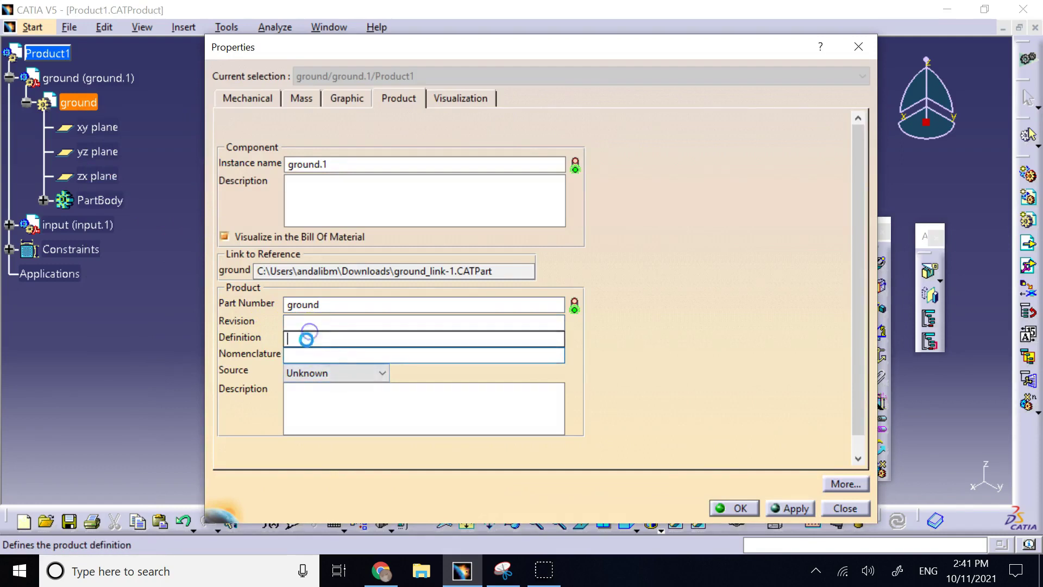
{"action": "left_click", "coordinate": [308, 338]}
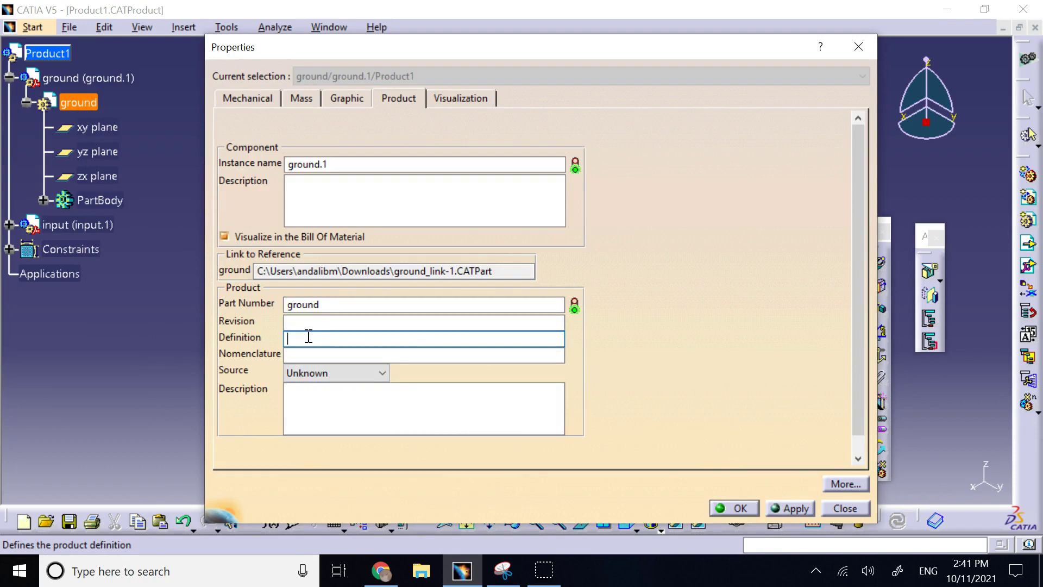
{"action": "left_click", "coordinate": [299, 321]}
{"action": "left_click", "coordinate": [299, 339]}
{"action": "left_click", "coordinate": [311, 396]}
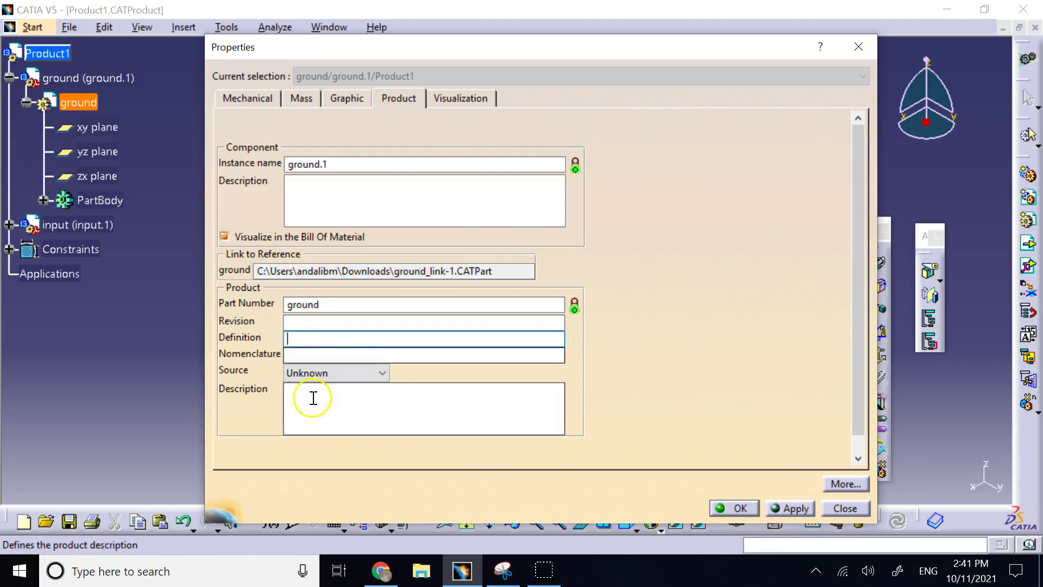
{"action": "left_click", "coordinate": [305, 325]}
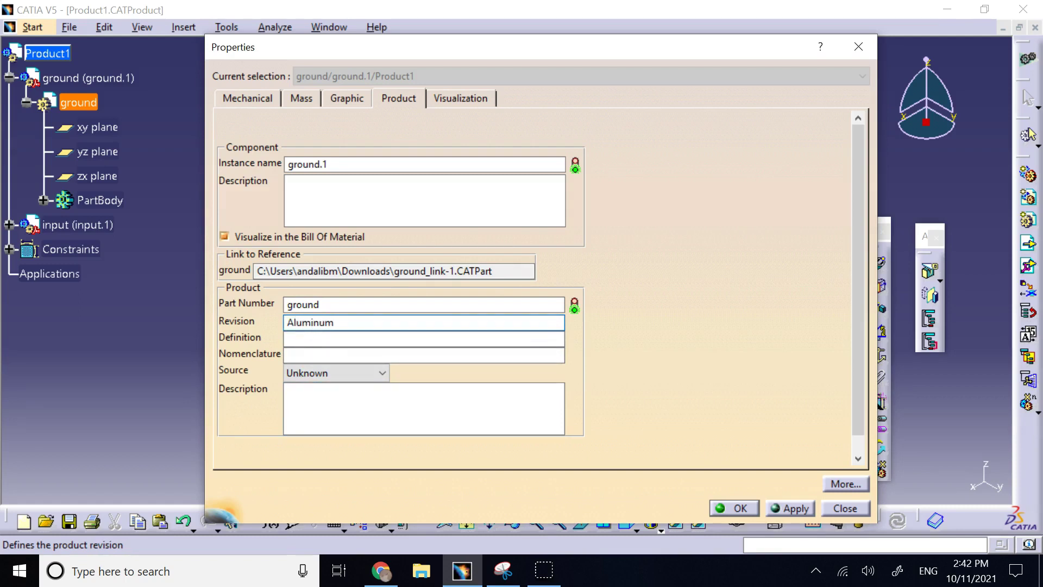
{"action": "left_click", "coordinate": [317, 342]}
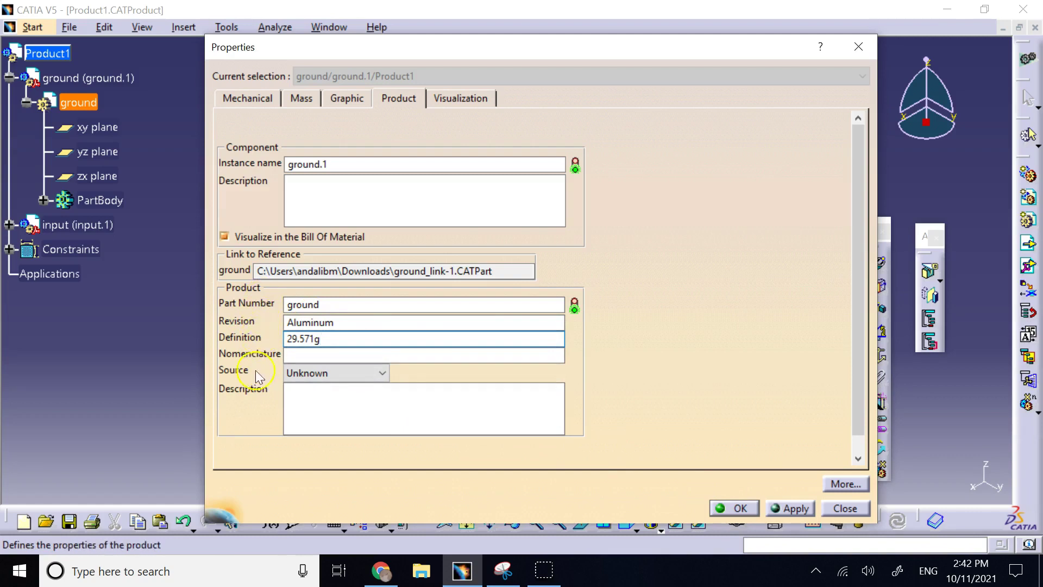
{"action": "left_click", "coordinate": [739, 508]}
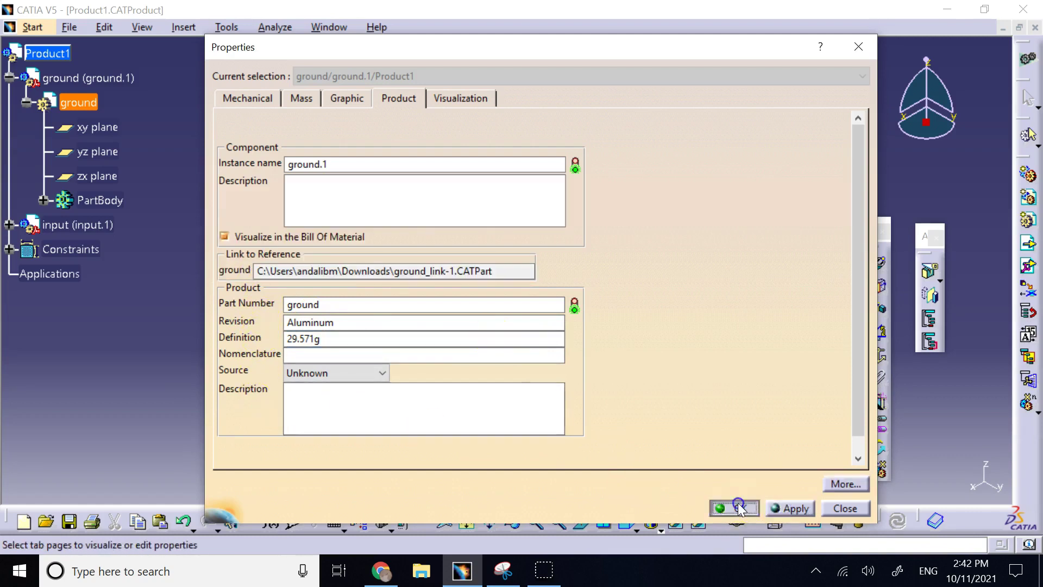
{"action": "left_click", "coordinate": [624, 205]}
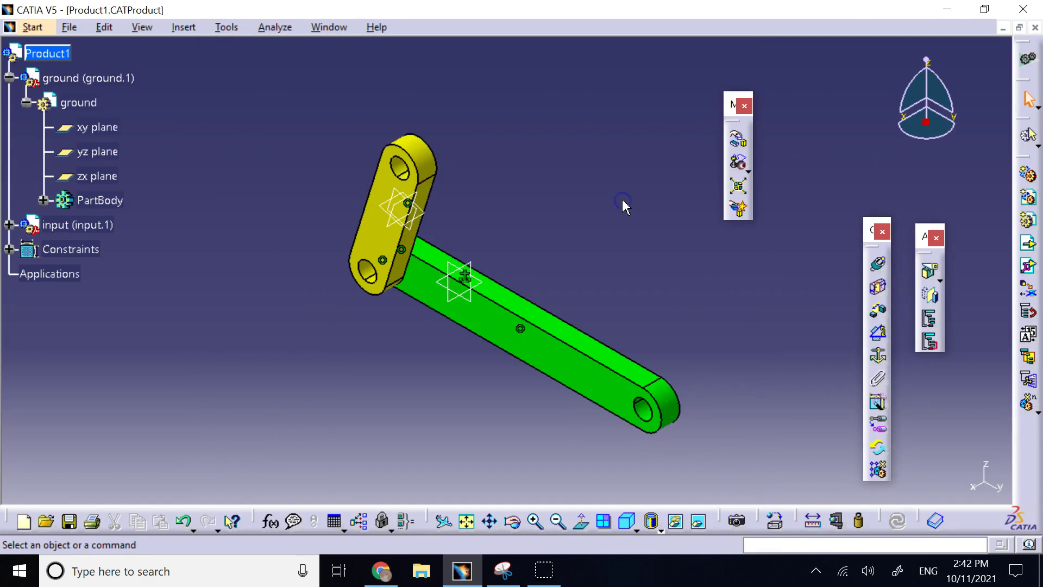
Collapse ground, expand input, and measure its PartBody inertia to read the 120.78g mass
{"action": "left_click", "coordinate": [9, 77]}
{"action": "left_click", "coordinate": [9, 102]}
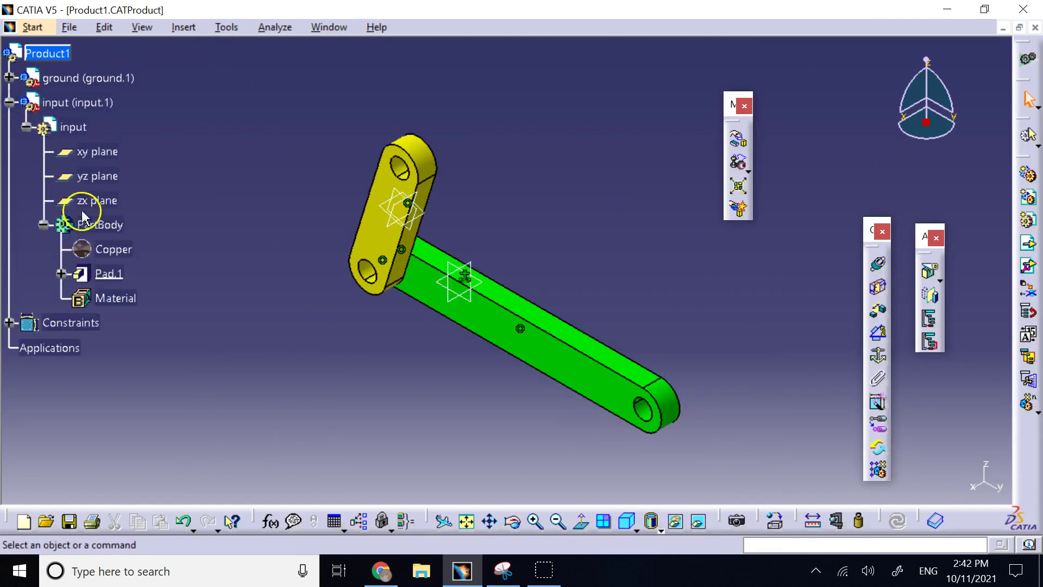
{"action": "left_click", "coordinate": [858, 522]}
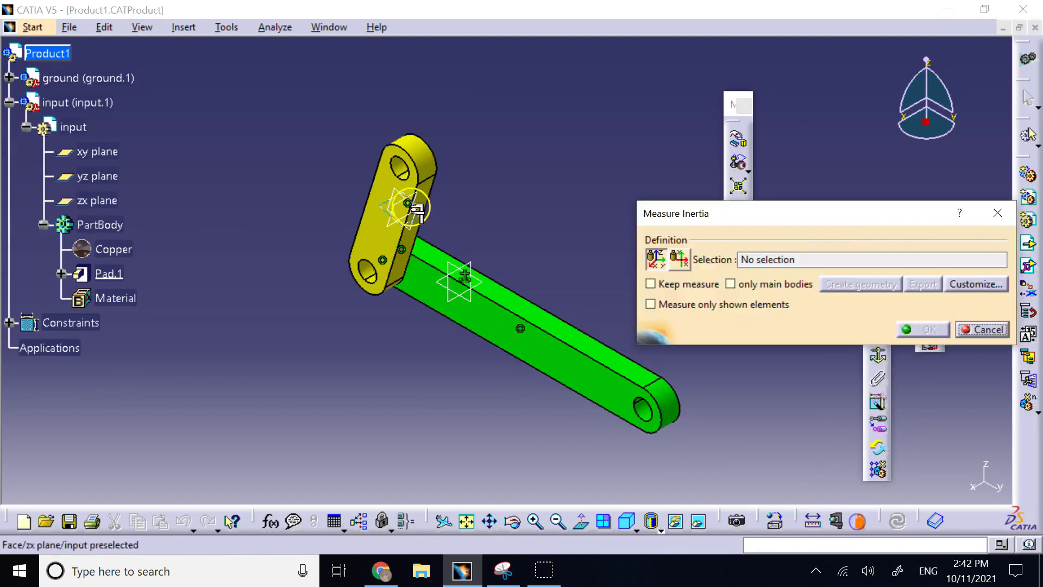
{"action": "left_click", "coordinate": [112, 227]}
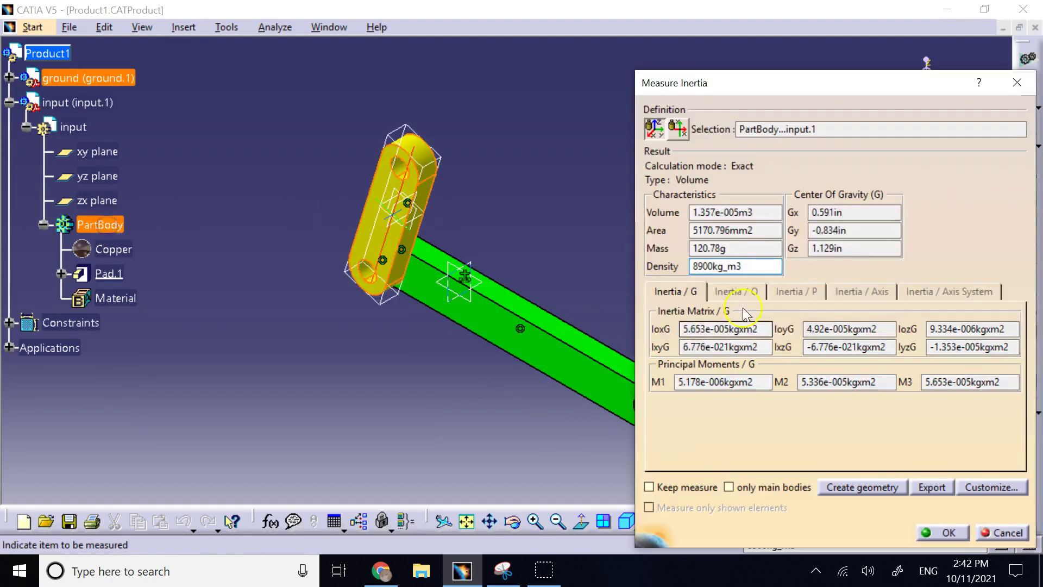
{"action": "left_click_drag", "start_coordinate": [745, 248], "coordinate": [711, 247]}
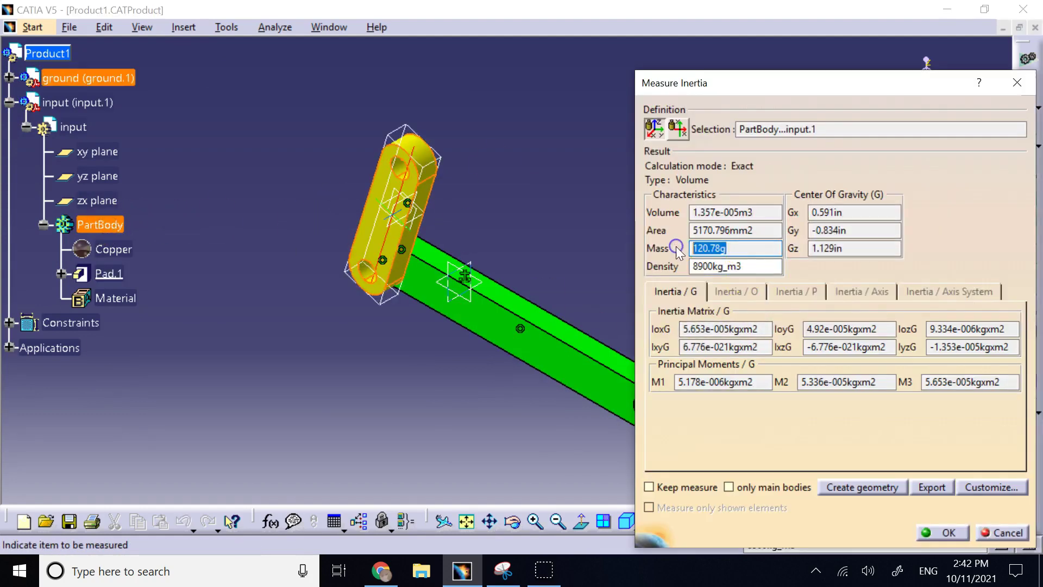
{"action": "left_click", "coordinate": [943, 533]}
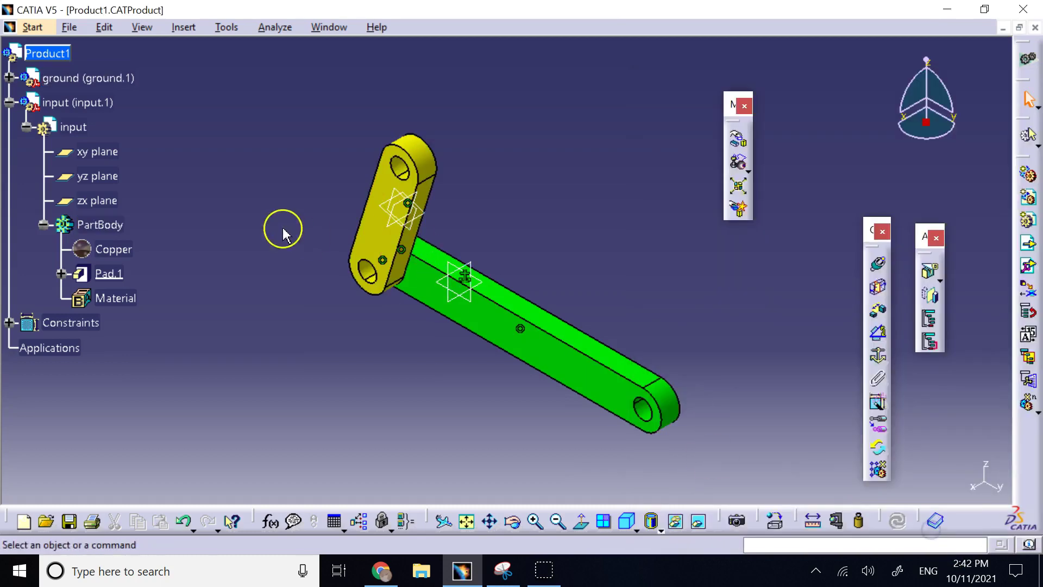
Set input's Revision to Copper and Definition to 120.78g in its Properties, then collapse it
{"action": "right_click", "coordinate": [84, 131]}
{"action": "left_click", "coordinate": [136, 196]}
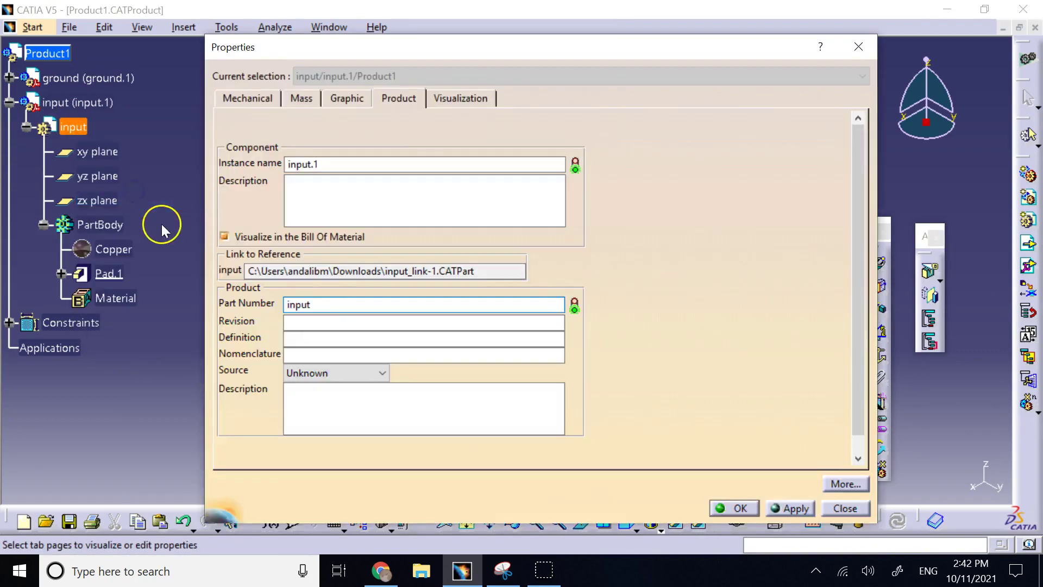
{"action": "left_click", "coordinate": [346, 321]}
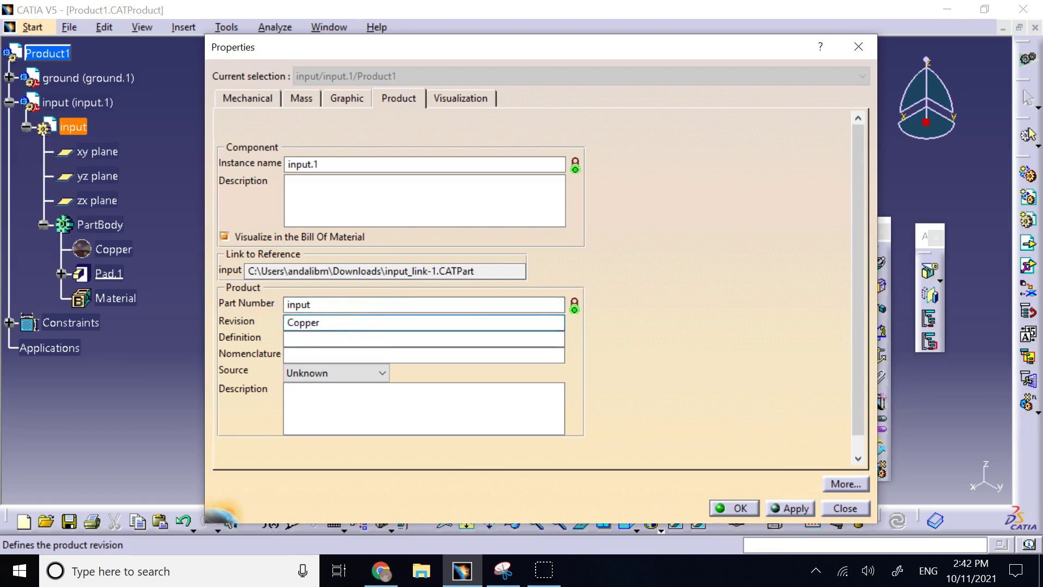
{"action": "left_click", "coordinate": [349, 341]}
{"action": "type", "text": "120.78g"}
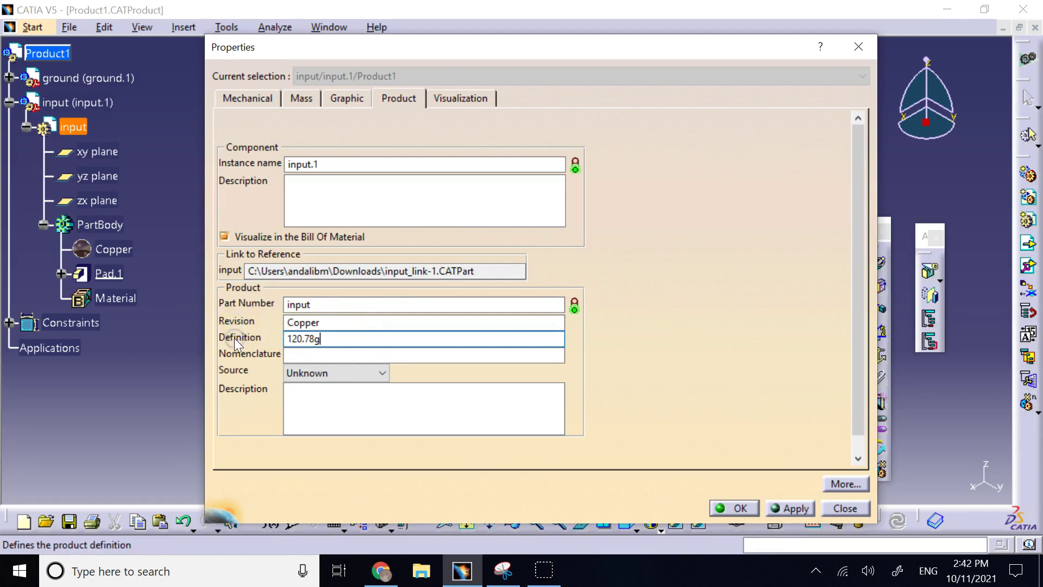
{"action": "left_click", "coordinate": [733, 508]}
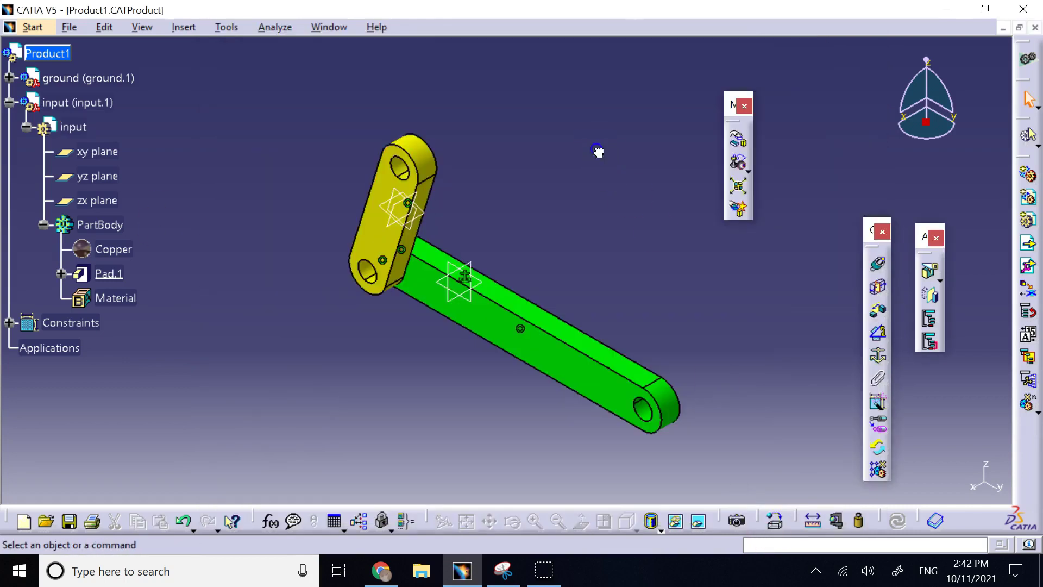
{"action": "left_click", "coordinate": [9, 102]}
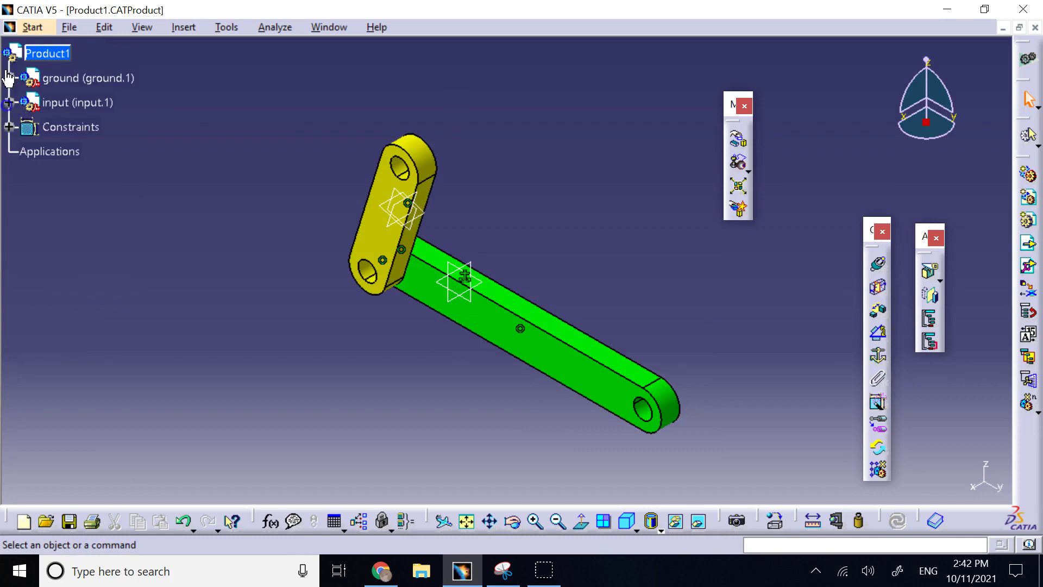
Open the assembly's Bill of Material and its Define formats settings
{"action": "left_click", "coordinate": [267, 28]}
{"action": "left_click", "coordinate": [299, 44]}
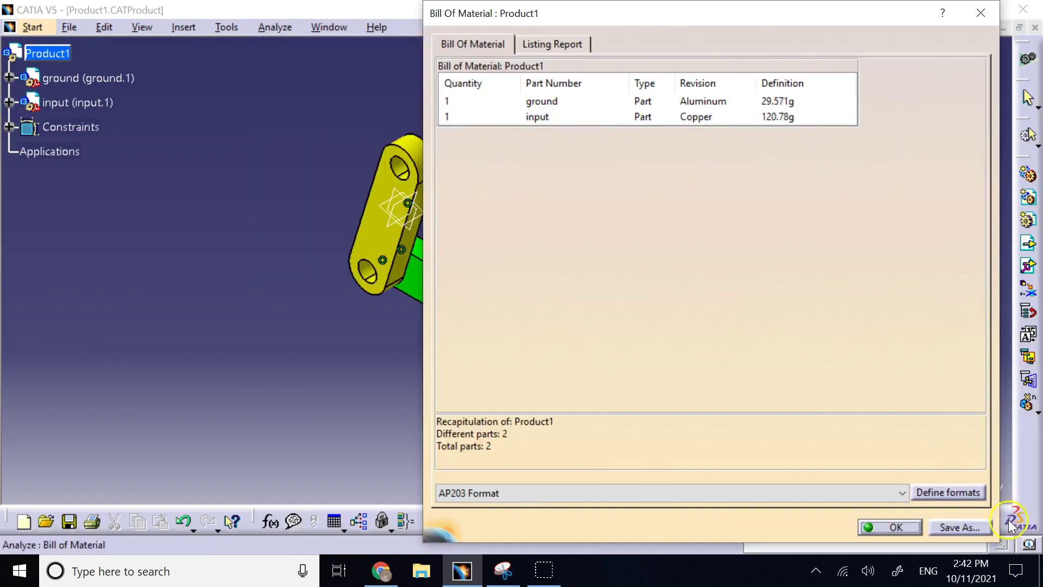
{"action": "left_click", "coordinate": [948, 492]}
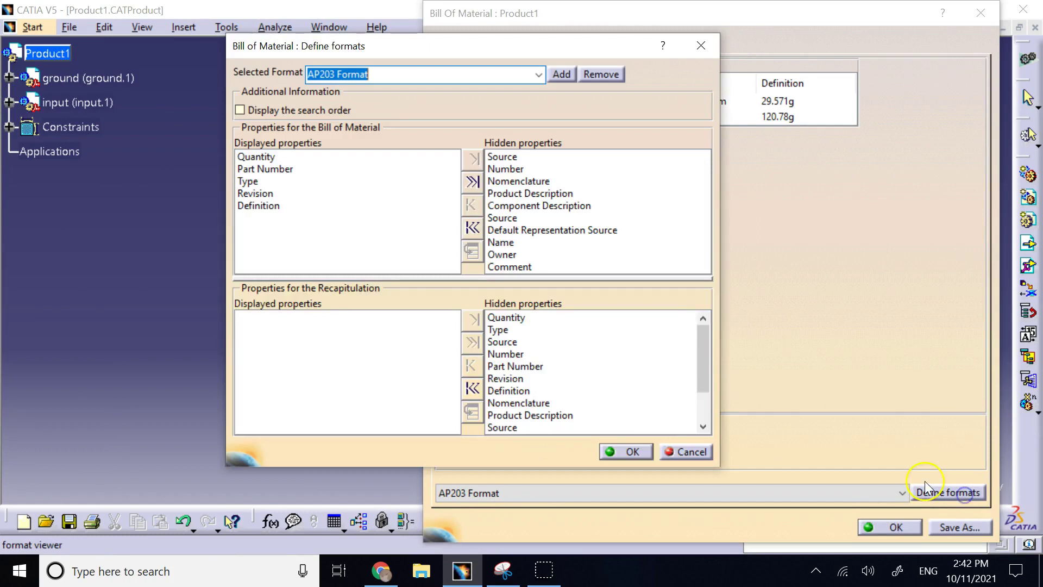
Hide Revision and re-show it so the AP203 Format lists Definition before Revision
{"action": "left_click", "coordinate": [255, 194]}
{"action": "left_click", "coordinate": [254, 208]}
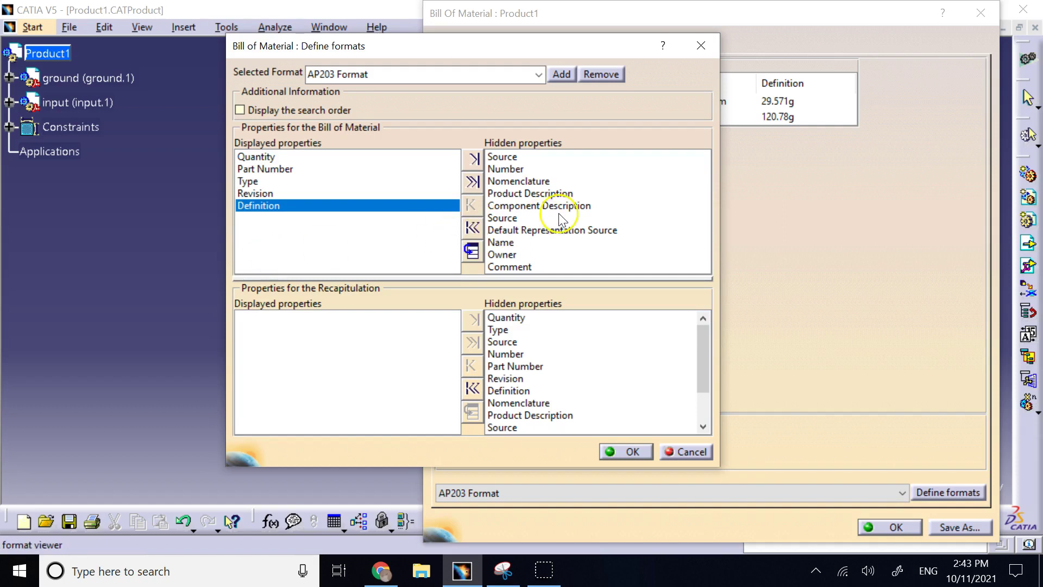
{"action": "left_click", "coordinate": [273, 169]}
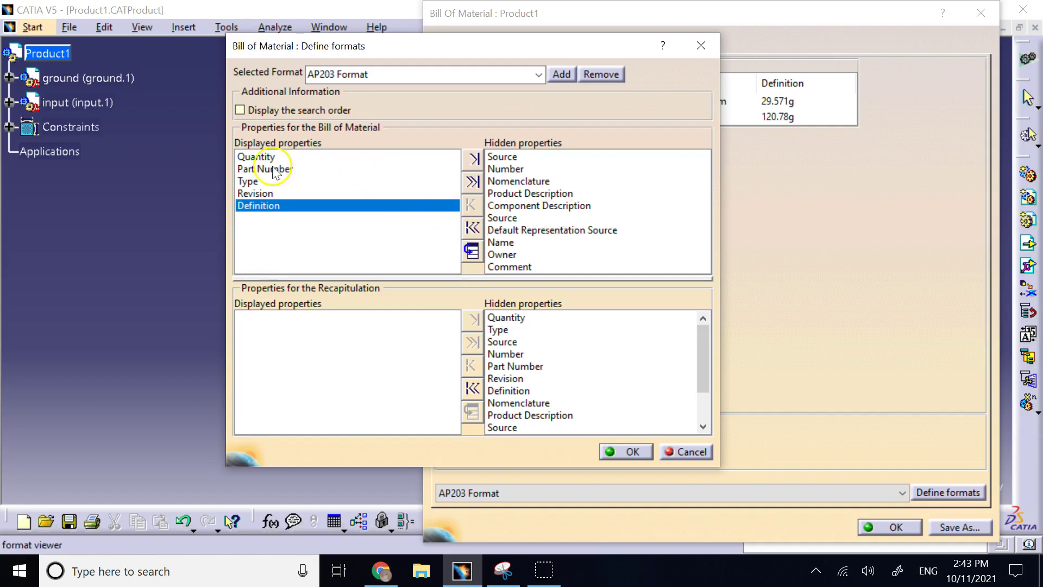
{"action": "left_click", "coordinate": [243, 195]}
{"action": "left_click", "coordinate": [245, 209]}
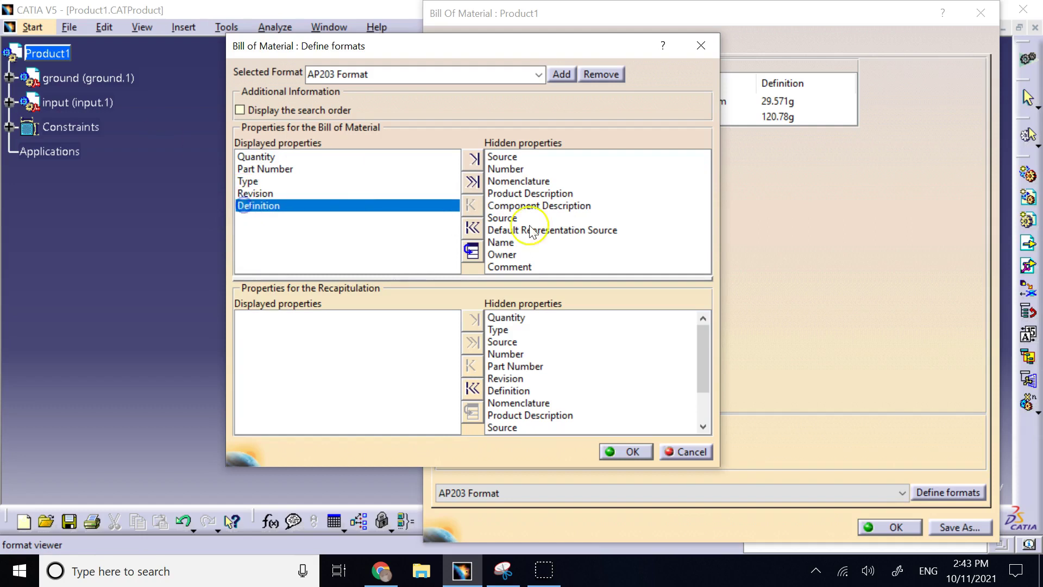
{"action": "left_click", "coordinate": [269, 194]}
{"action": "left_click", "coordinate": [261, 208]}
{"action": "left_click", "coordinate": [256, 193]}
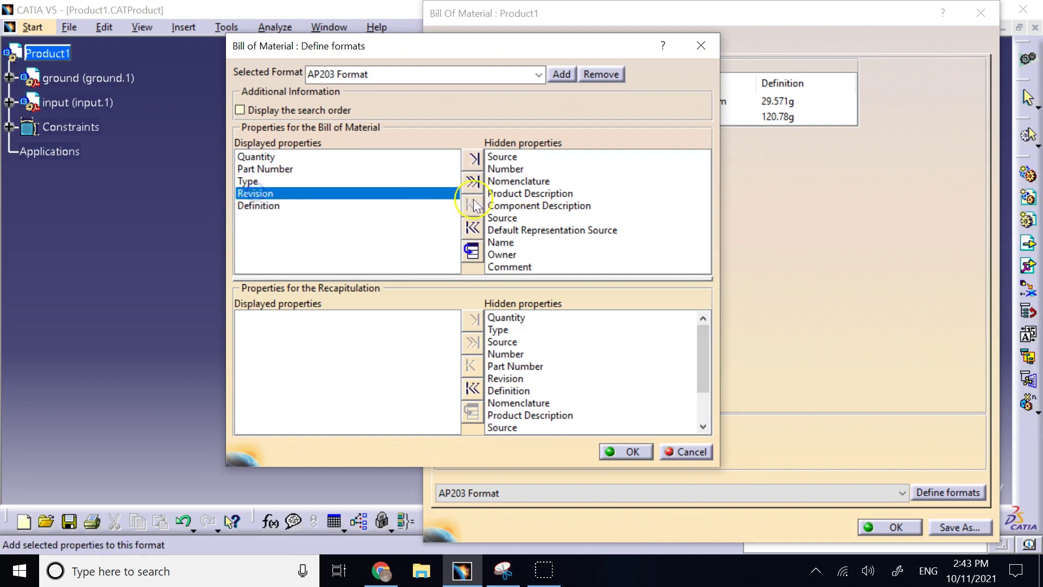
{"action": "left_click", "coordinate": [474, 160]}
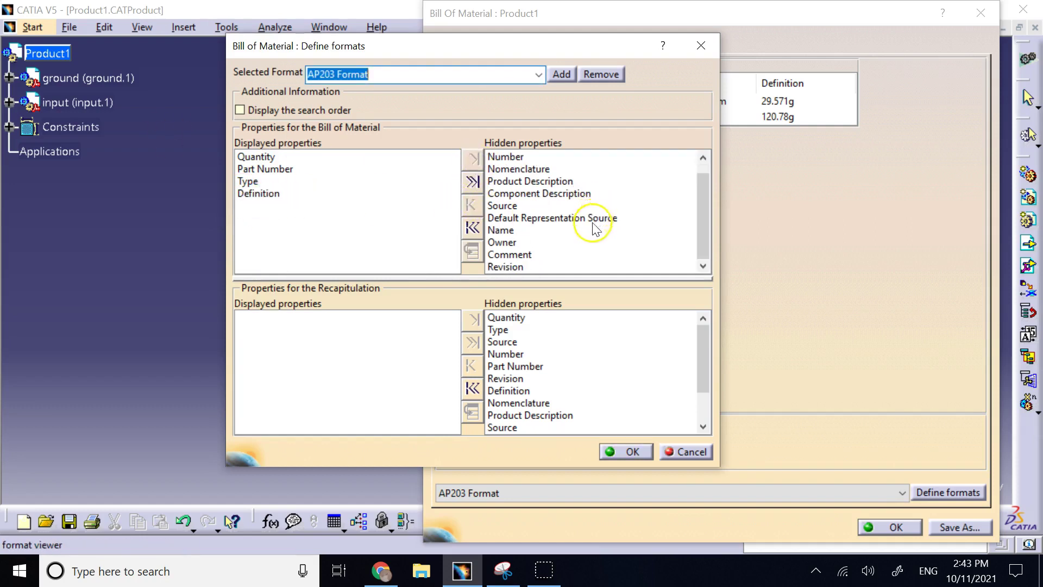
{"action": "left_click", "coordinate": [511, 266]}
{"action": "left_click", "coordinate": [472, 206]}
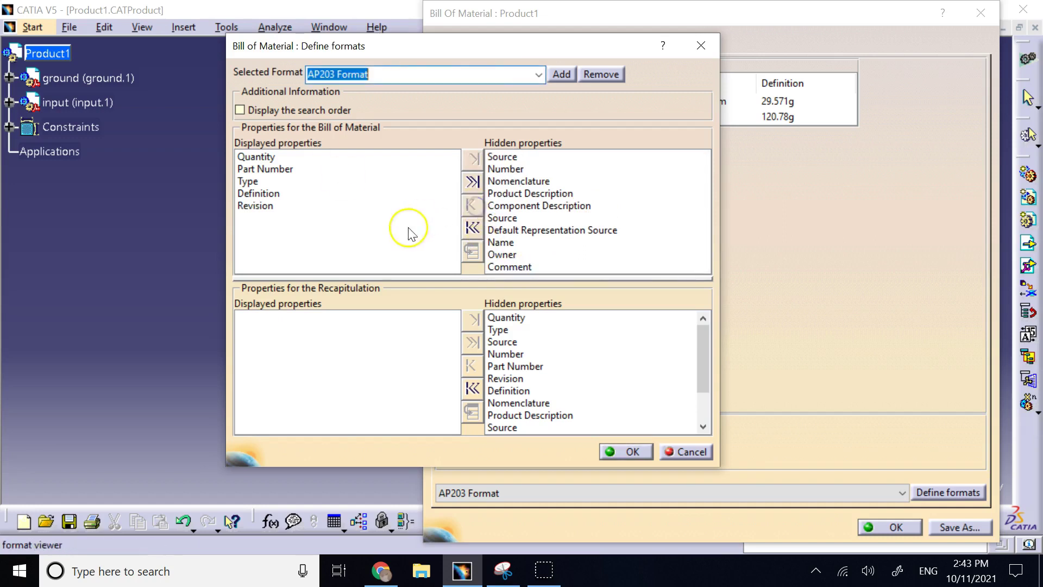
{"action": "left_click", "coordinate": [362, 227]}
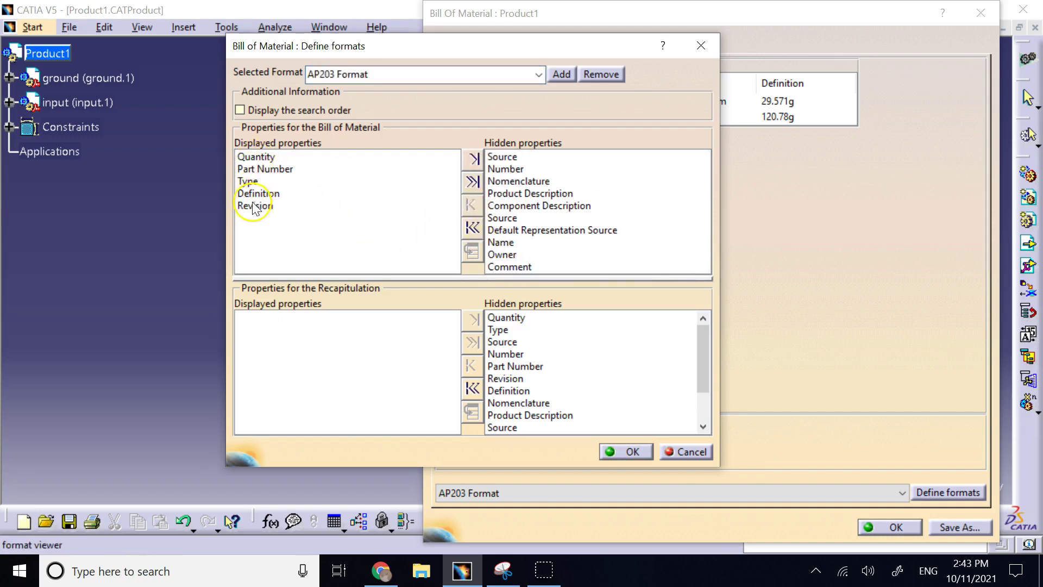
Apply the column order and save the bill of material as Excel worksheet BOM1
{"action": "left_click", "coordinate": [611, 449]}
{"action": "left_click", "coordinate": [957, 526]}
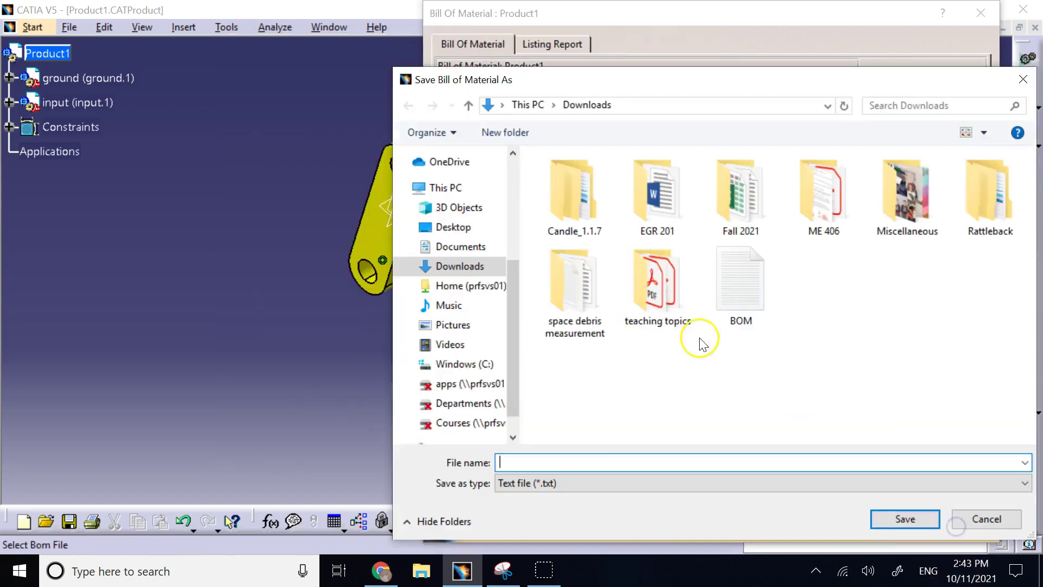
{"action": "left_click", "coordinate": [597, 479]}
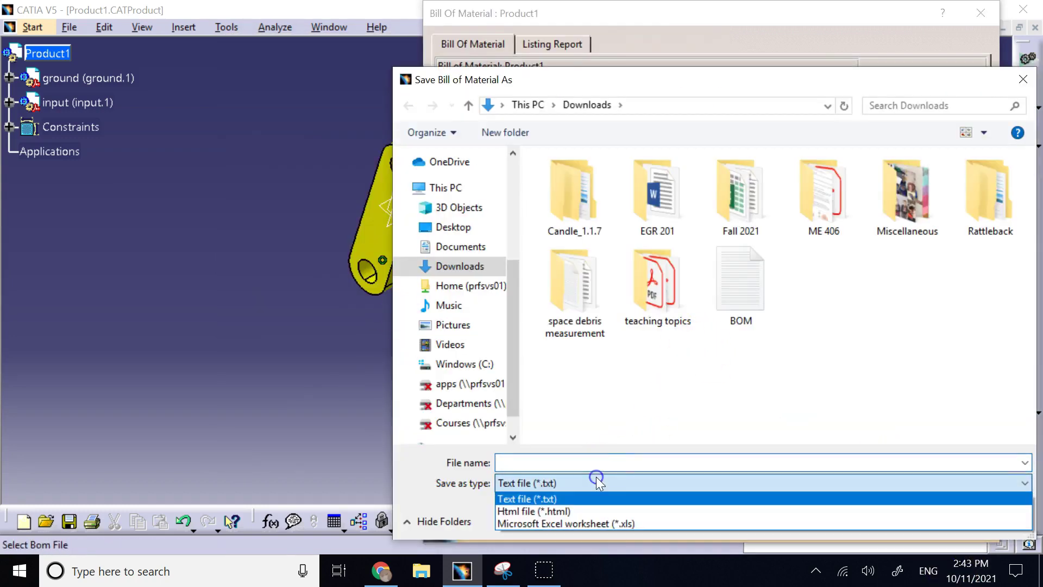
{"action": "left_click", "coordinate": [584, 523]}
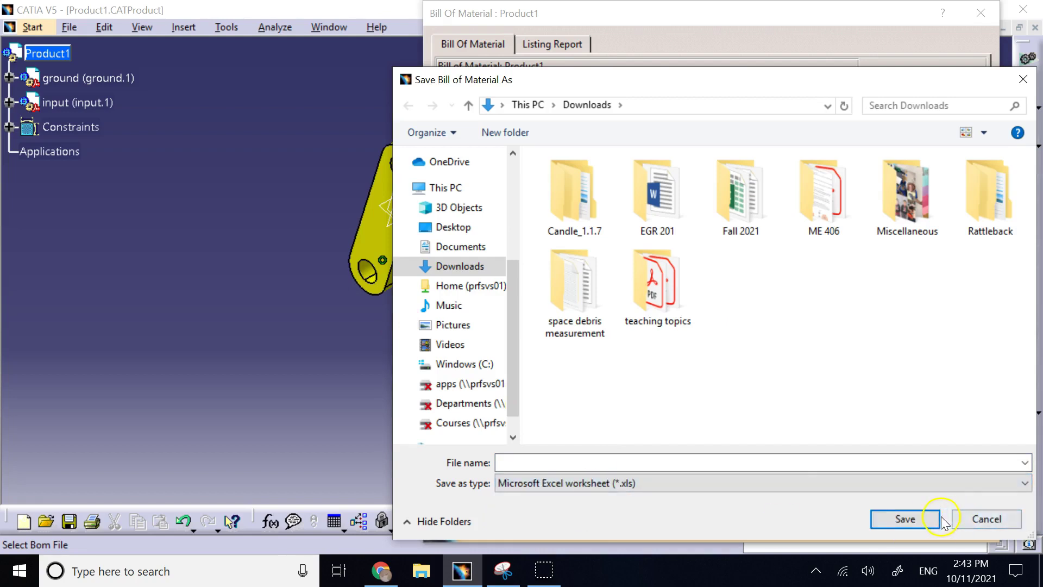
{"action": "left_click", "coordinate": [600, 464]}
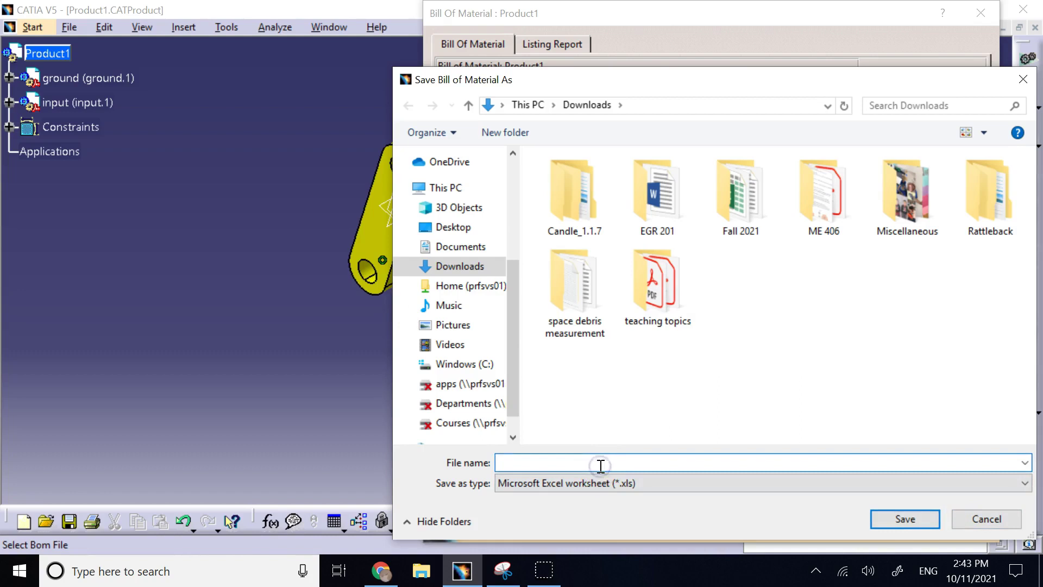
{"action": "type", "text": "BOM1"}
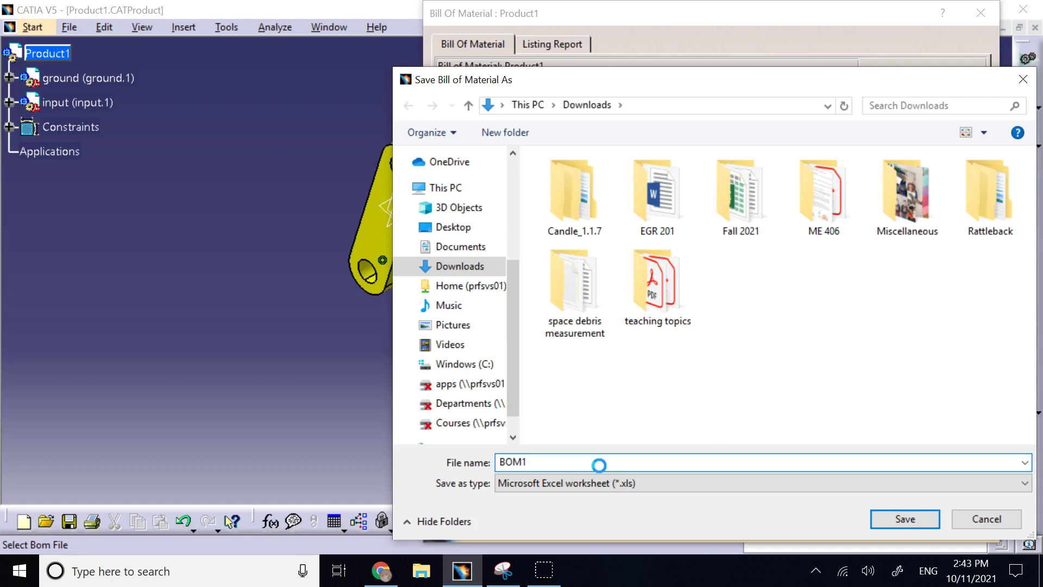
{"action": "left_click", "coordinate": [453, 466]}
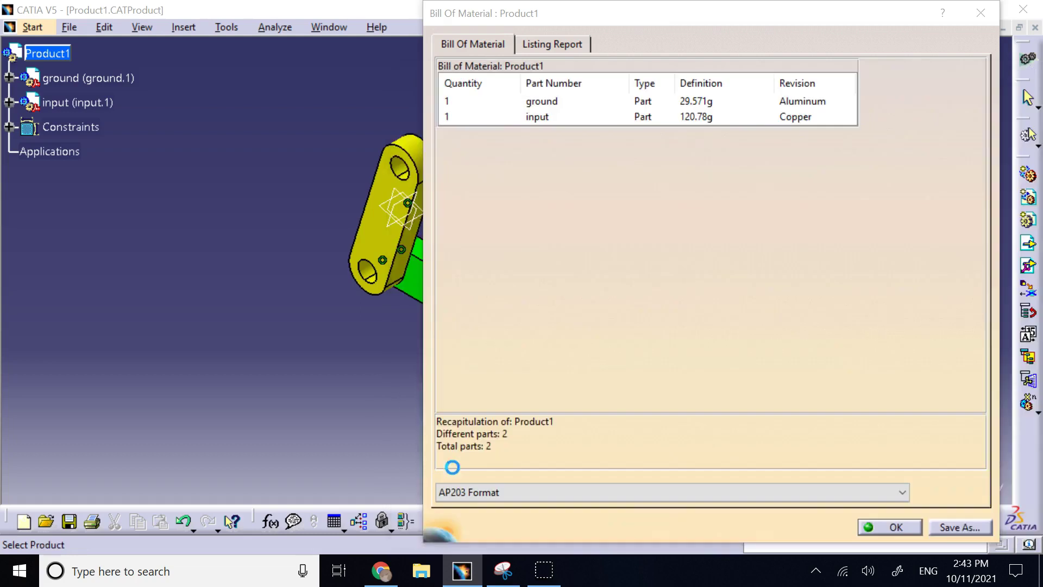
{"action": "left_click", "coordinate": [906, 529]}
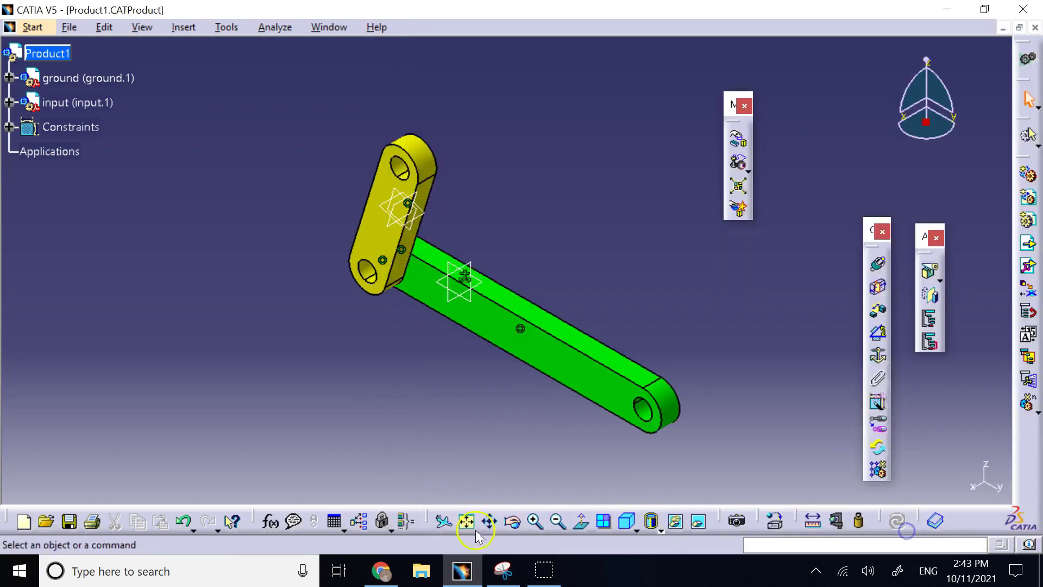
Open BOM1 from the Downloads folder in File Explorer
{"action": "left_click", "coordinate": [421, 571]}
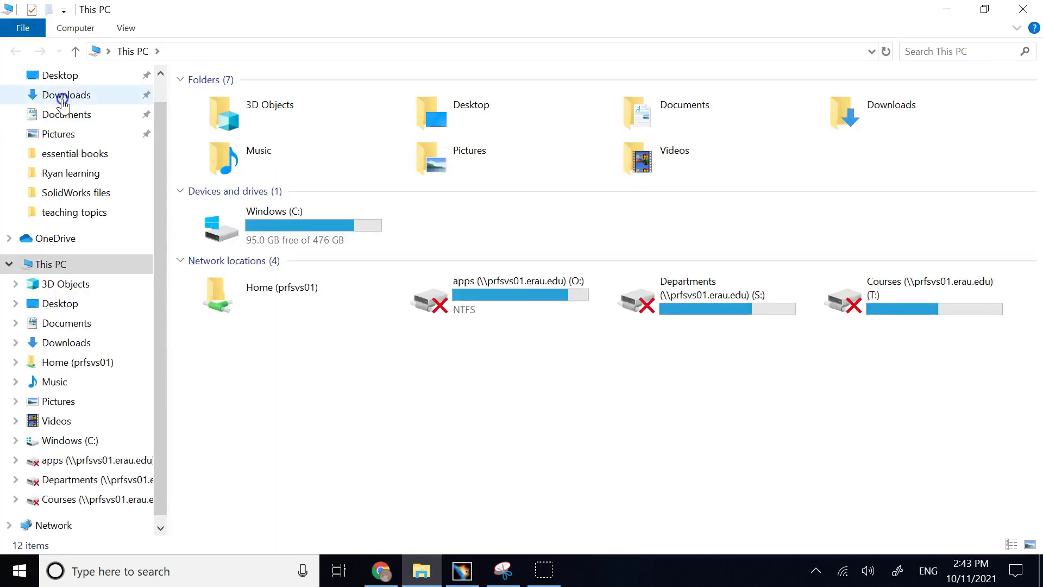
{"action": "left_click", "coordinate": [66, 95]}
{"action": "left_click", "coordinate": [245, 233]}
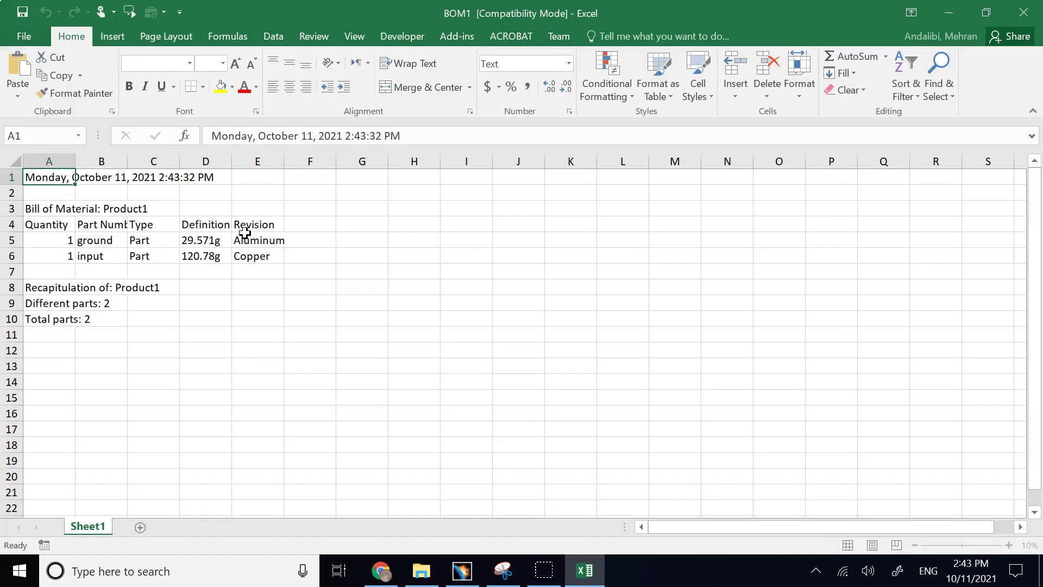
AutoFit the column widths of the bill of material range A3:F11
{"action": "left_click", "coordinate": [251, 330]}
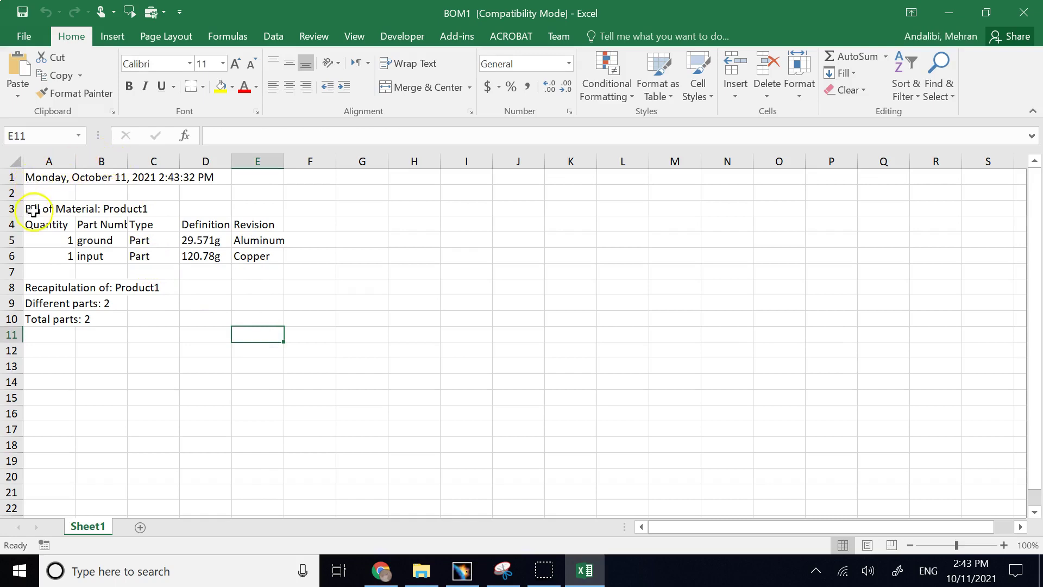
{"action": "left_click_drag", "start_coordinate": [33, 211], "coordinate": [293, 335]}
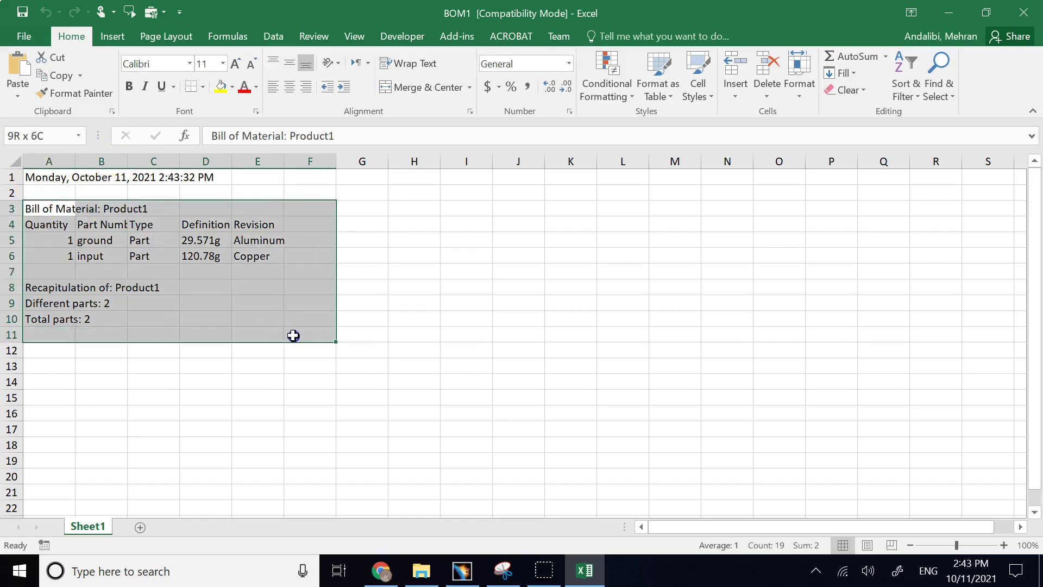
{"action": "left_click", "coordinate": [803, 102]}
{"action": "left_click", "coordinate": [869, 189]}
{"action": "left_click", "coordinate": [653, 331]}
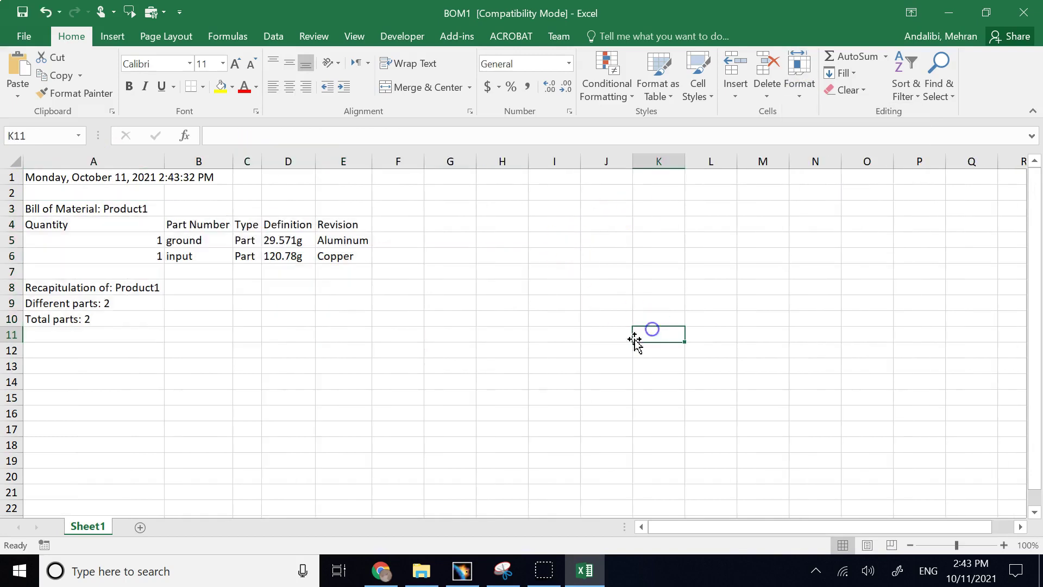
Delete the recapitulation lines in rows 8-10 and the export date at the top
{"action": "left_click", "coordinate": [67, 235]}
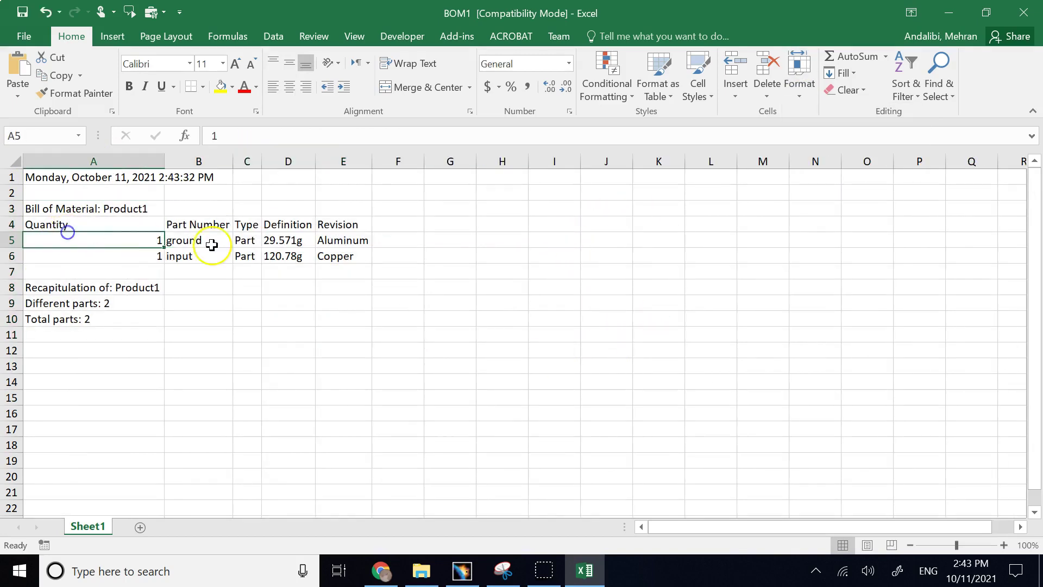
{"action": "left_click", "coordinate": [202, 240]}
{"action": "left_click", "coordinate": [190, 254]}
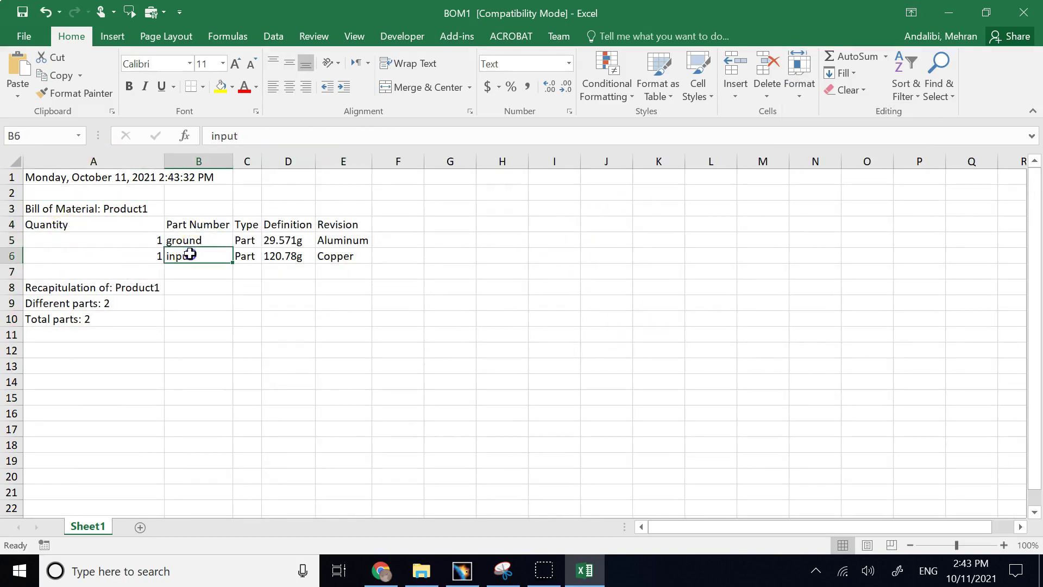
{"action": "left_click", "coordinate": [139, 243]}
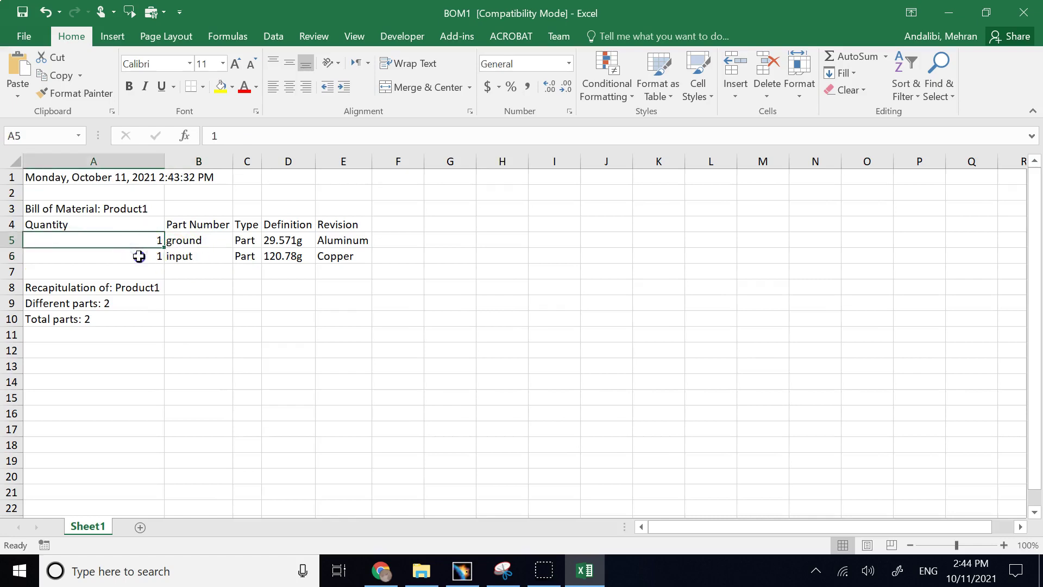
{"action": "left_click_drag", "start_coordinate": [170, 349], "coordinate": [88, 284]}
{"action": "key", "text": "Delete"}
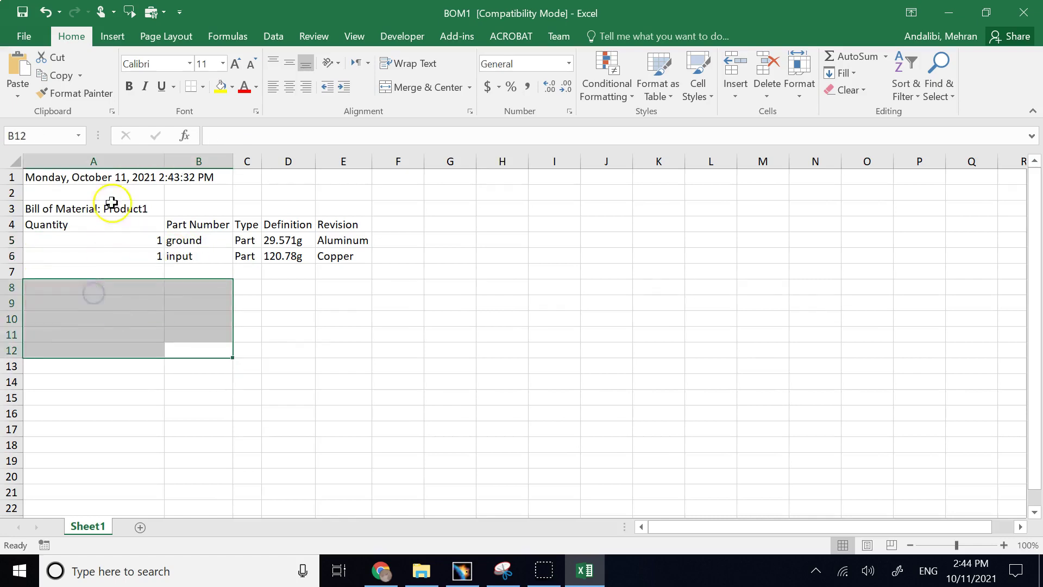
{"action": "left_click_drag", "start_coordinate": [88, 175], "coordinate": [168, 181]}
{"action": "key", "text": "Delete"}
{"action": "left_click", "coordinate": [272, 318]}
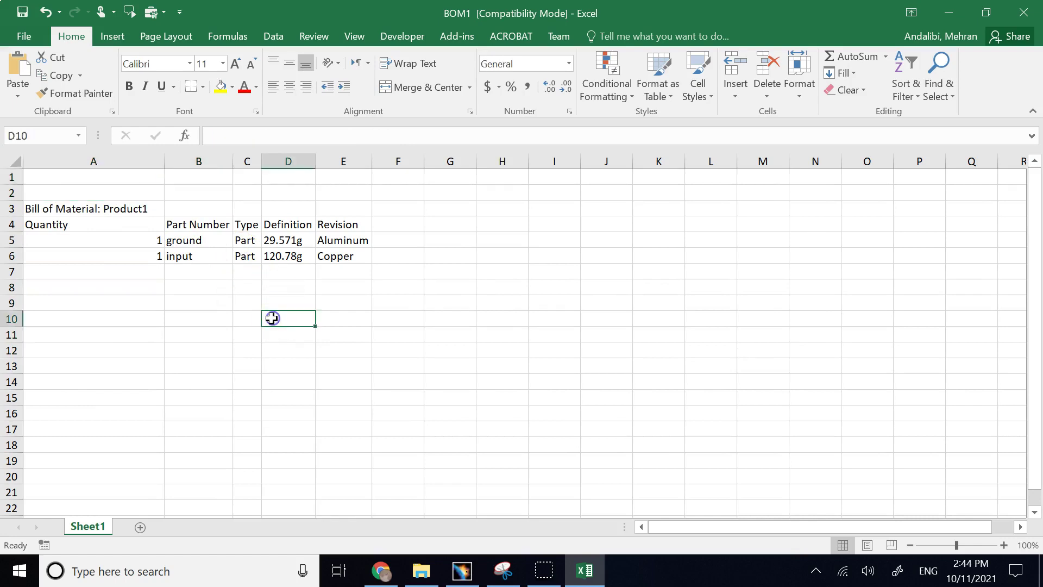
Widen column C to fit the Type values
{"action": "left_click", "coordinate": [243, 240]}
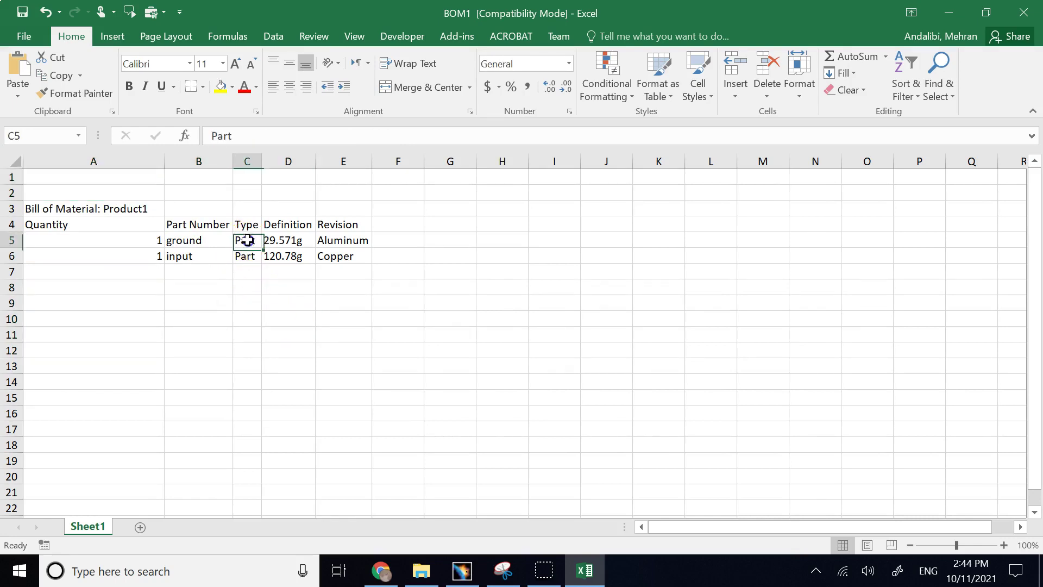
{"action": "left_click", "coordinate": [245, 254]}
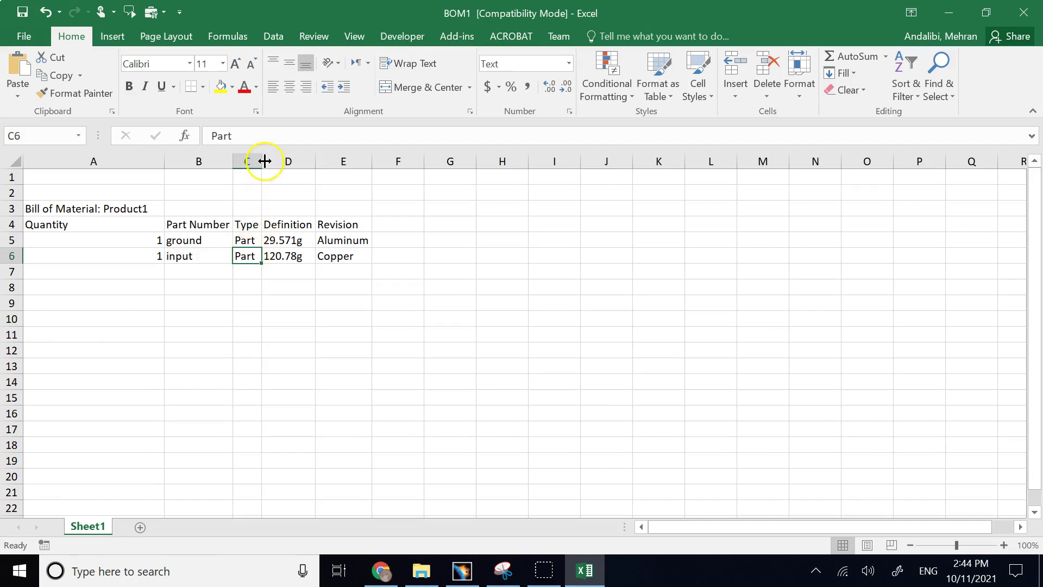
{"action": "left_click_drag", "start_coordinate": [262, 162], "coordinate": [282, 161]}
{"action": "left_click", "coordinate": [348, 353]}
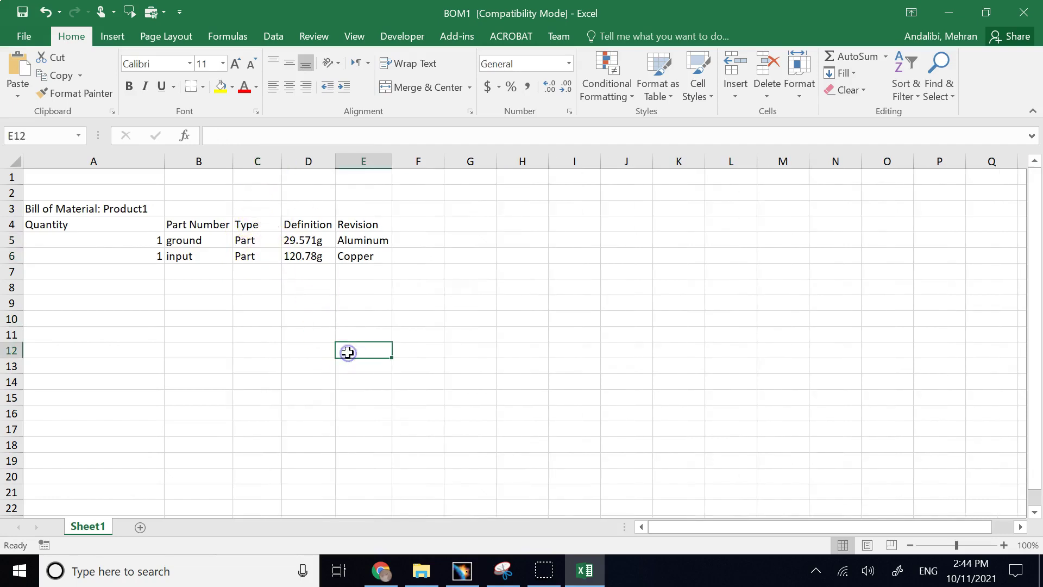
In the BOM1 sheet, retitle the Revision column 'Material' and the Definition column 'Mass'
{"action": "left_click", "coordinate": [309, 234]}
{"action": "left_click", "coordinate": [353, 238]}
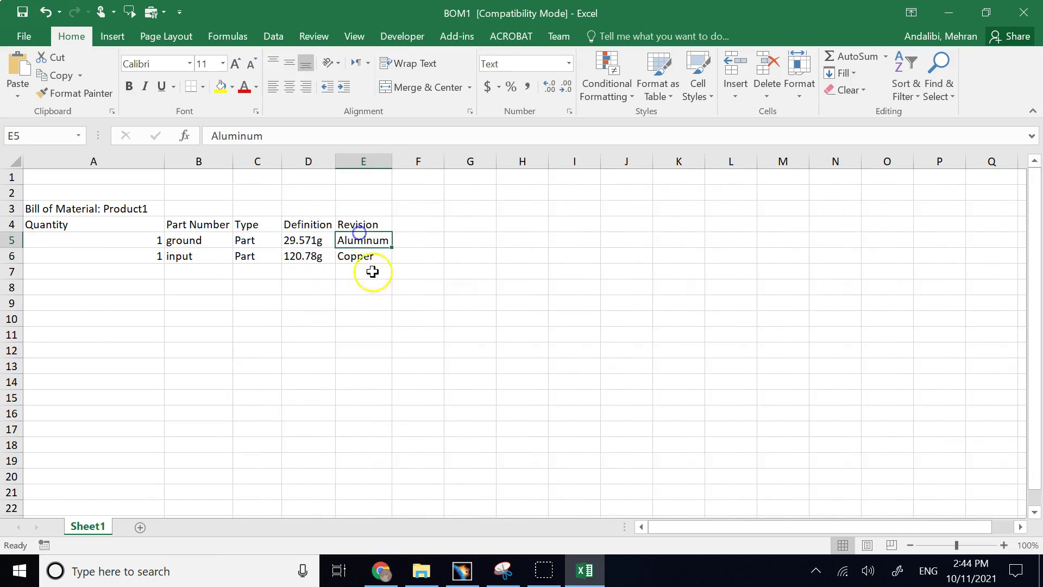
{"action": "left_click", "coordinate": [371, 271]}
{"action": "left_click", "coordinate": [361, 226]}
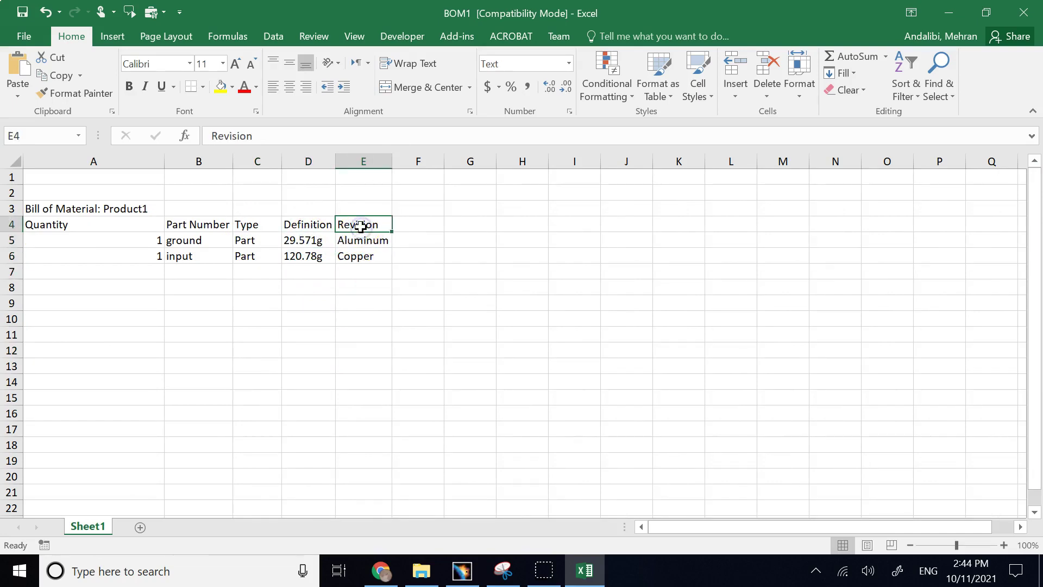
{"action": "type", "text": "Mater"}
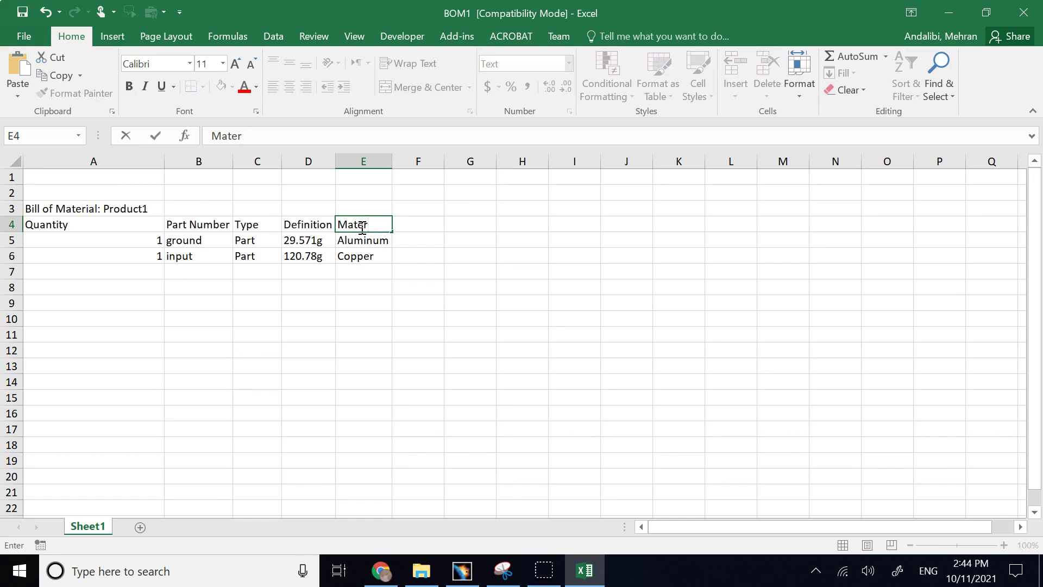
{"action": "type", "text": "ial"}
{"action": "key", "text": "Left"}
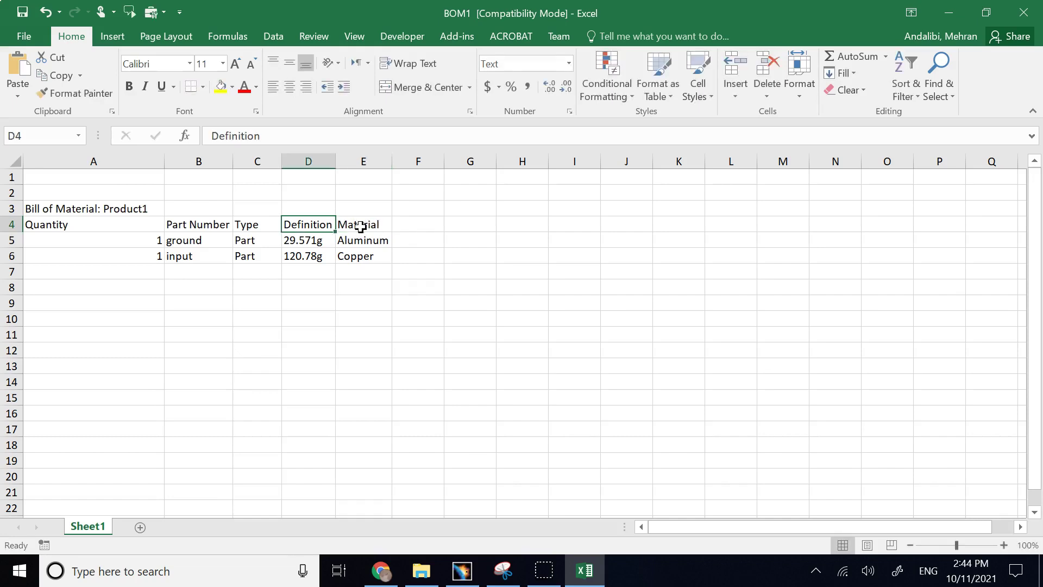
{"action": "type", "text": "Mass"}
{"action": "left_click", "coordinate": [359, 305]}
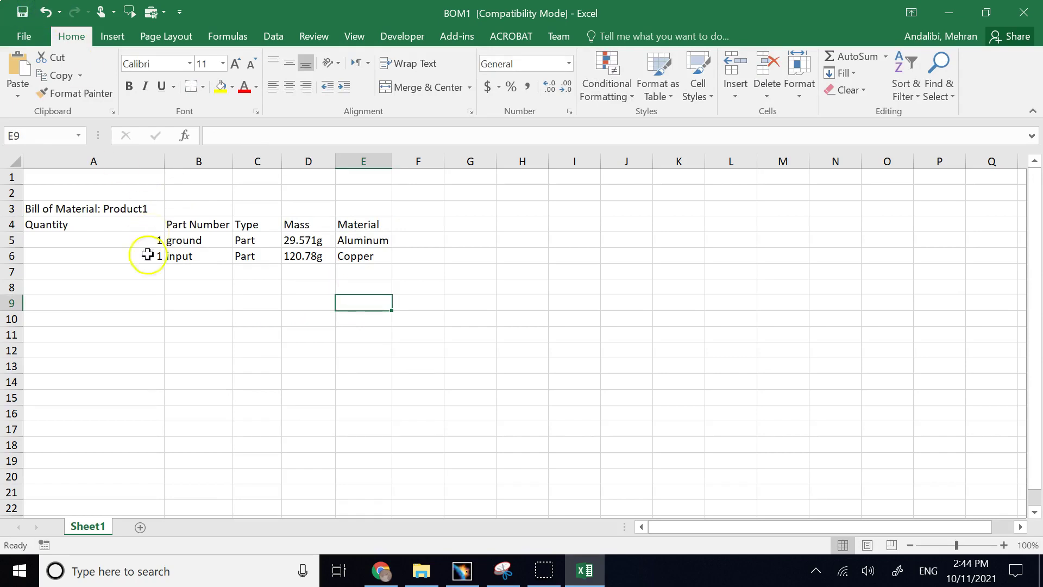
Verify the new Mass and Material headers above the part values
{"action": "left_click", "coordinate": [206, 356]}
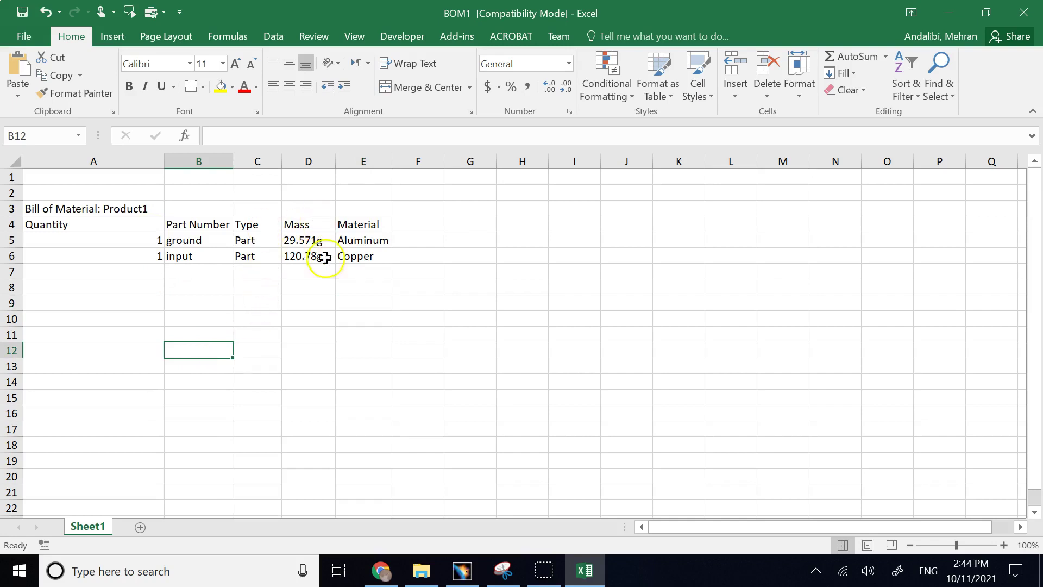
{"action": "left_click", "coordinate": [301, 221]}
{"action": "left_click", "coordinate": [349, 224]}
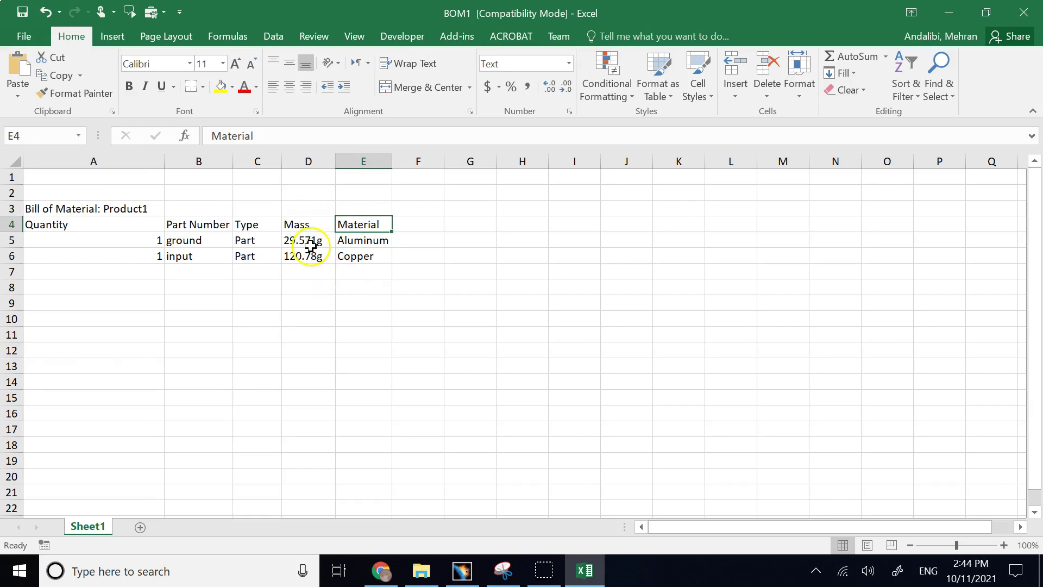
{"action": "left_click", "coordinate": [312, 223]}
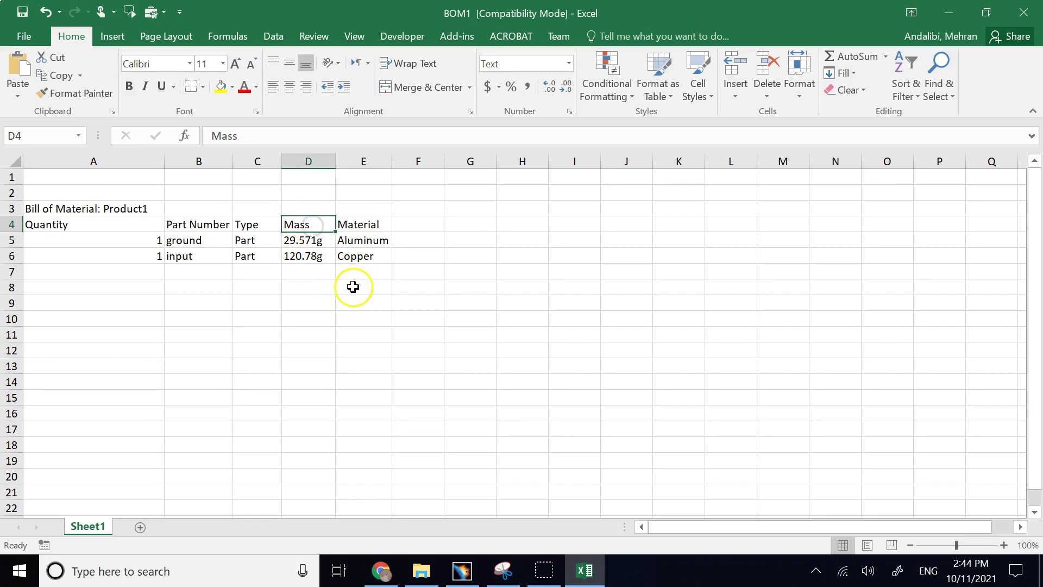
{"action": "left_click", "coordinate": [375, 223]}
{"action": "left_click", "coordinate": [300, 221]}
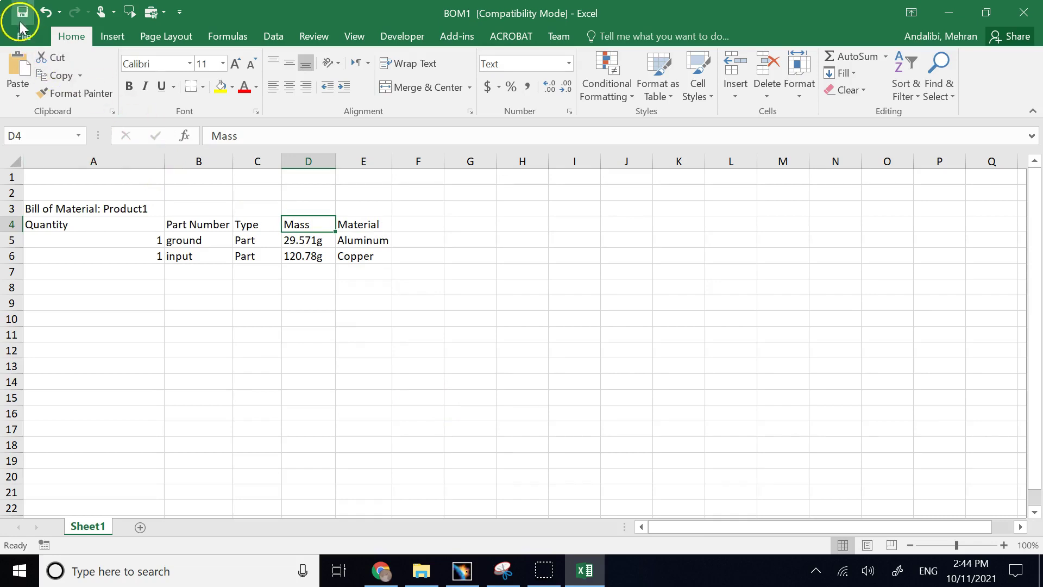
{"action": "left_click", "coordinate": [463, 576]}
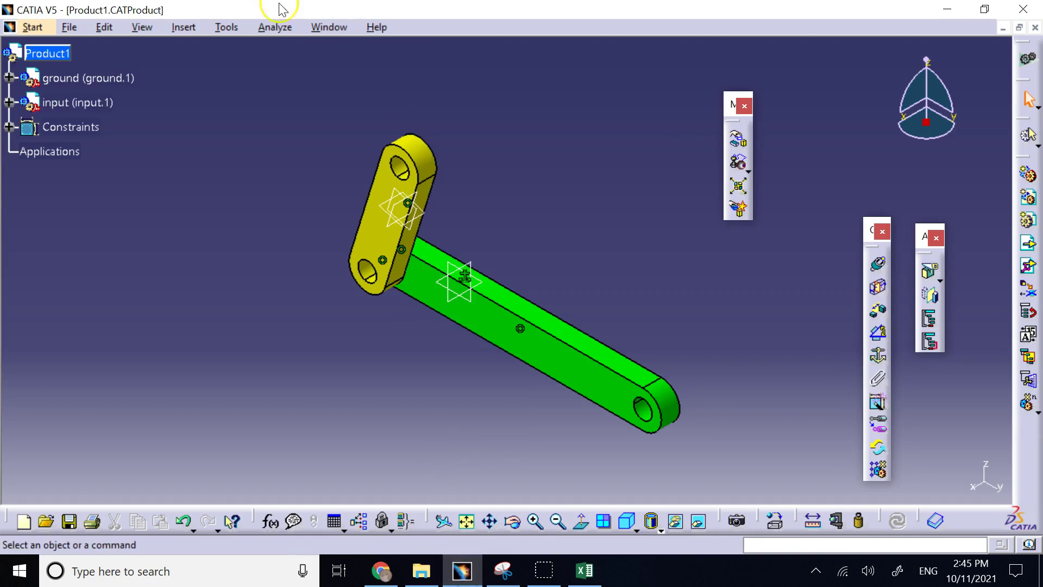
{"action": "left_click", "coordinate": [273, 28]}
{"action": "left_click", "coordinate": [296, 44]}
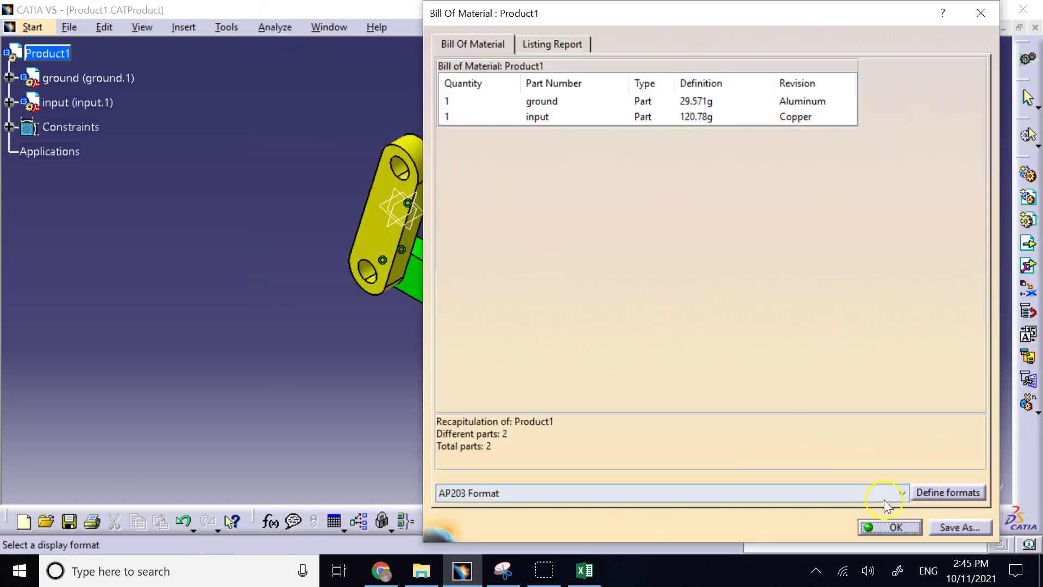
{"action": "left_click", "coordinate": [937, 493]}
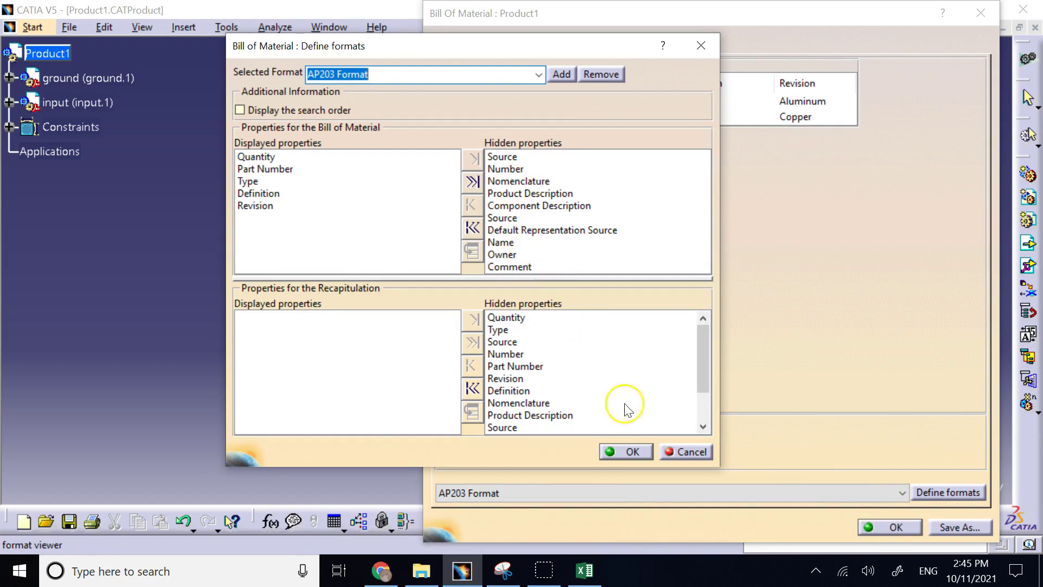
{"action": "left_click", "coordinate": [682, 451]}
{"action": "left_click", "coordinate": [872, 526]}
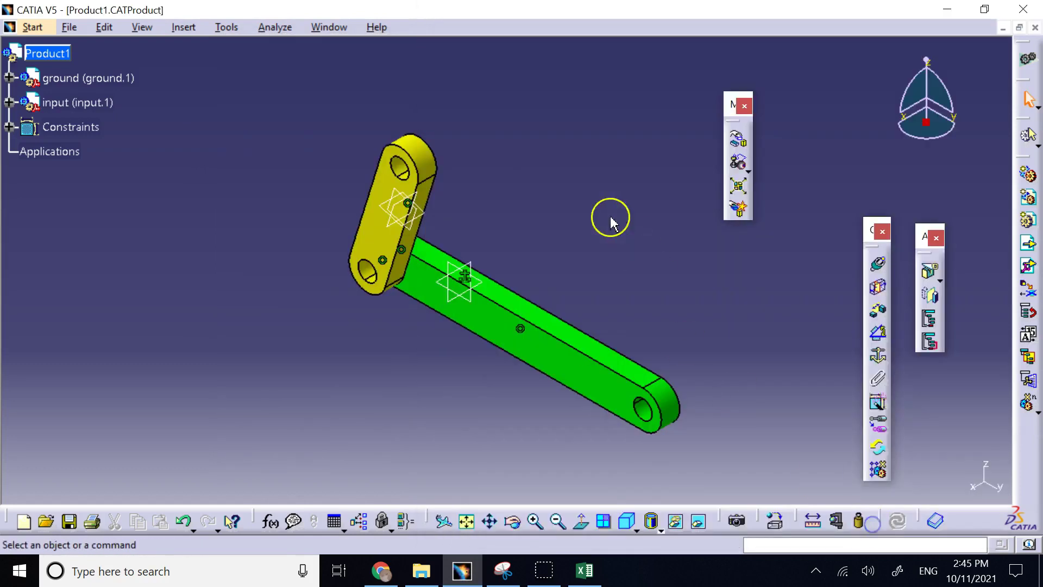